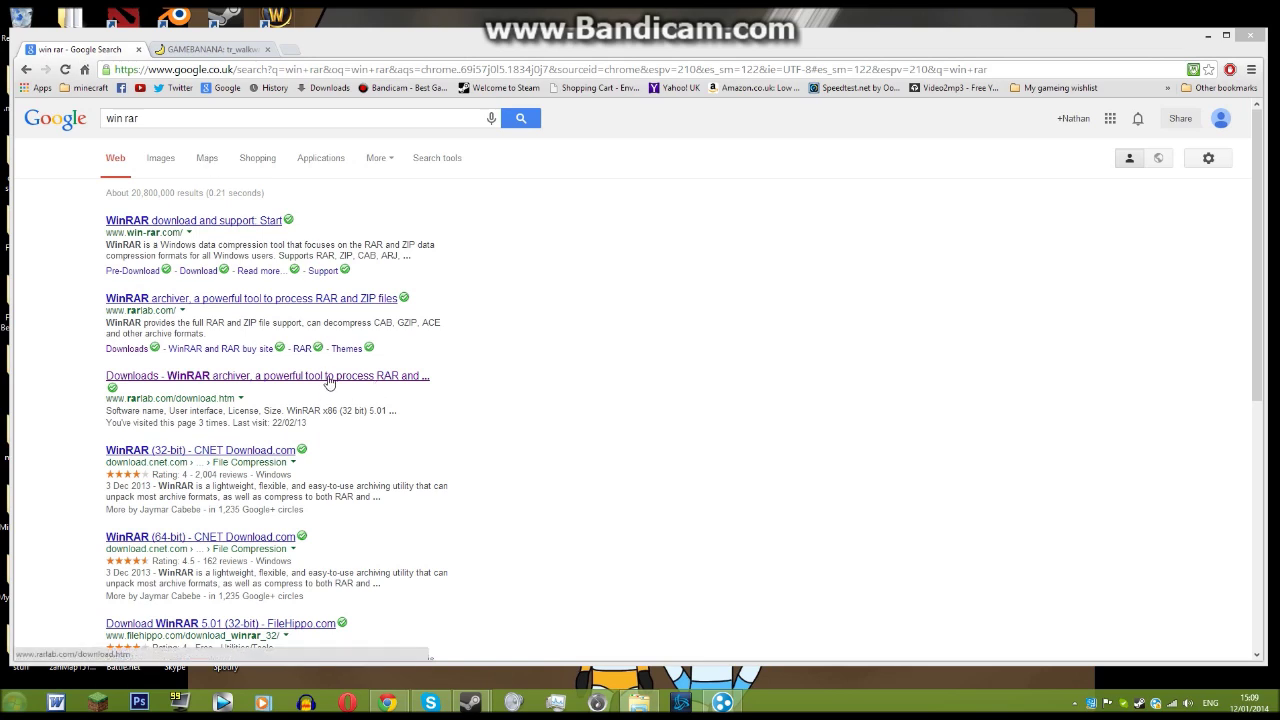
Step: Open the RARLAB WinRAR downloads page from the 'win rar' Google results
click(329, 382)
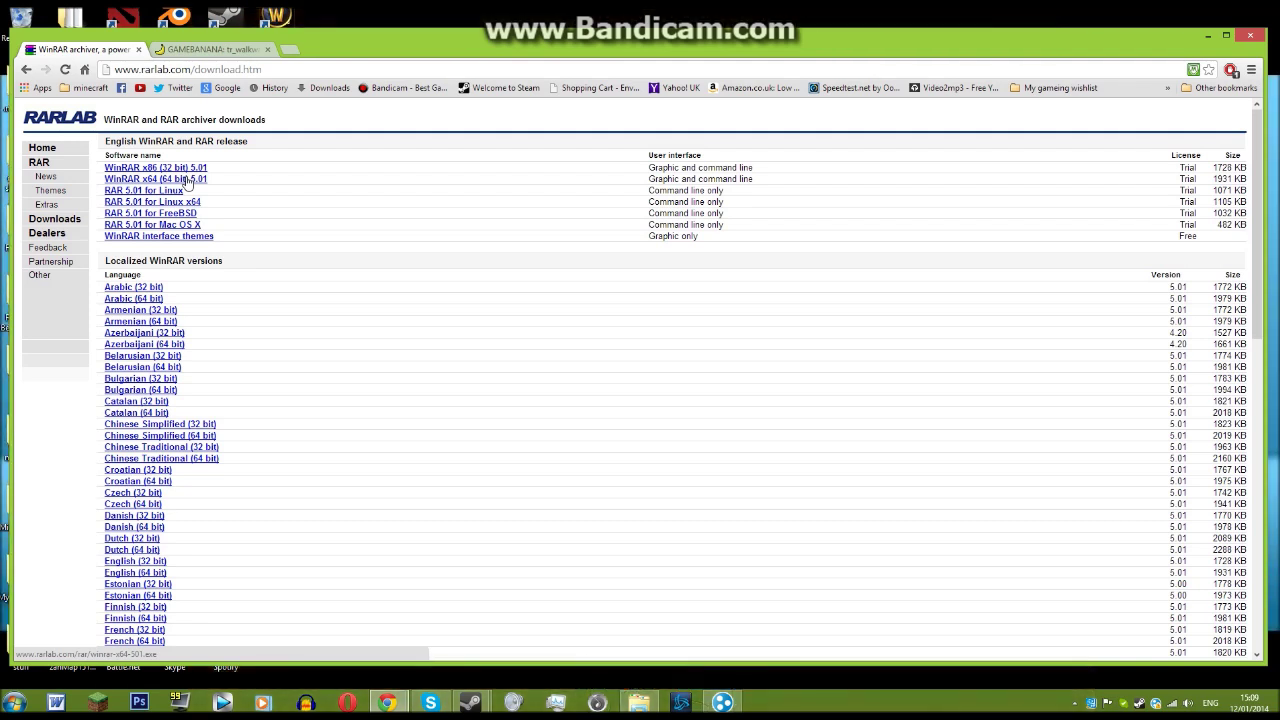
Step: Switch to the browser tab showing the GameBanana tr_walkway map page
click(219, 49)
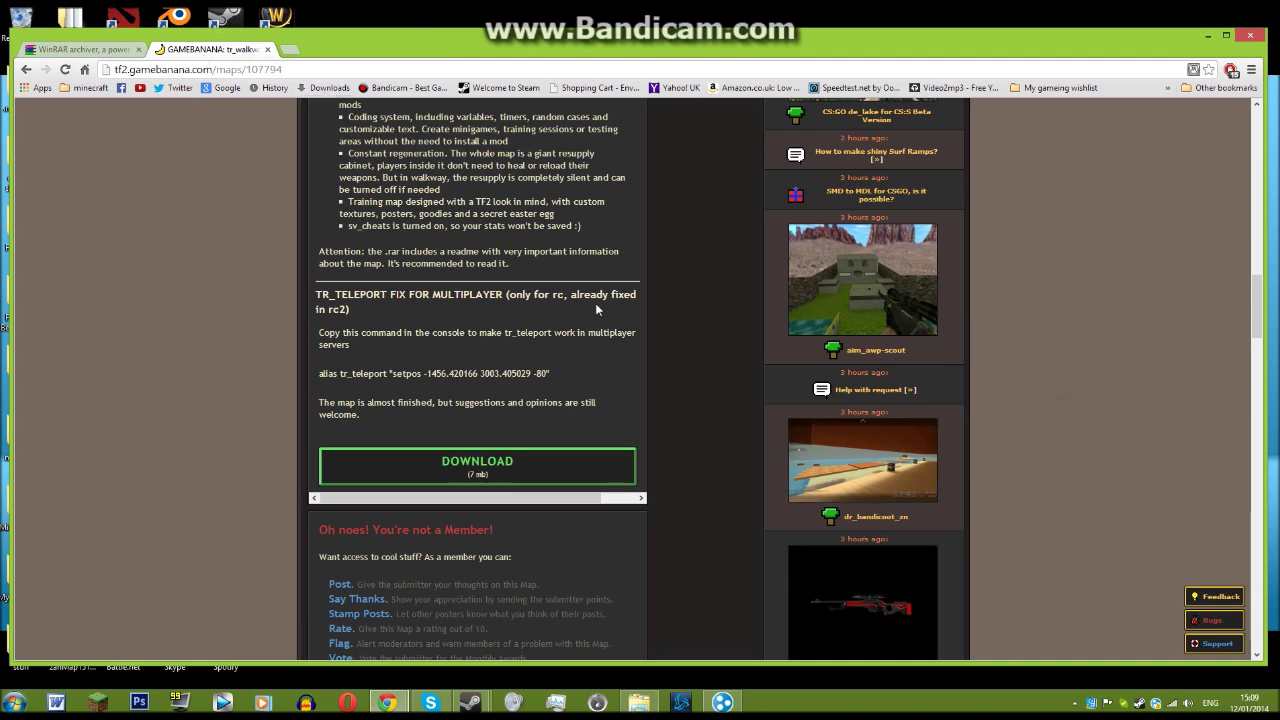
Step: Scroll the tr_walkway page down to its DOWNLOAD section, then minimize Chrome
scroll(699, 469, up, 10)
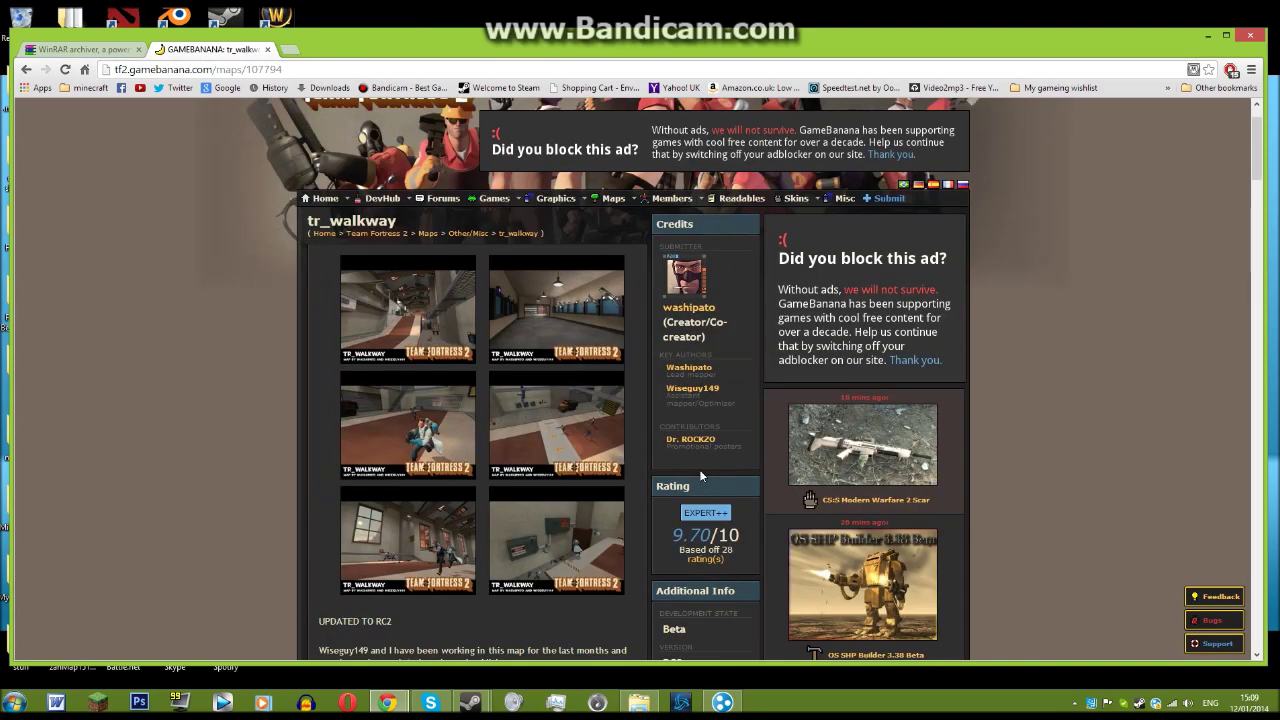
scroll(699, 469, up, 1)
scroll(601, 290, down, 3)
scroll(601, 290, down, 4)
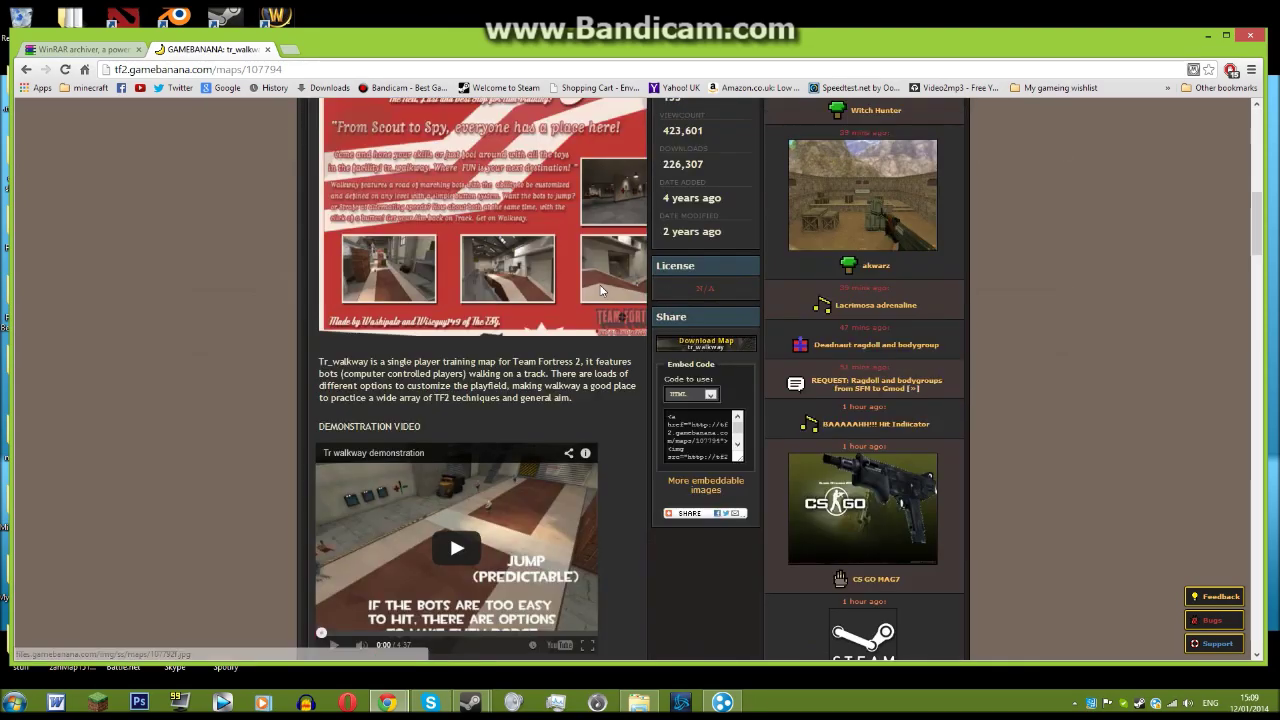
scroll(601, 290, down, 5)
scroll(601, 290, down, 3)
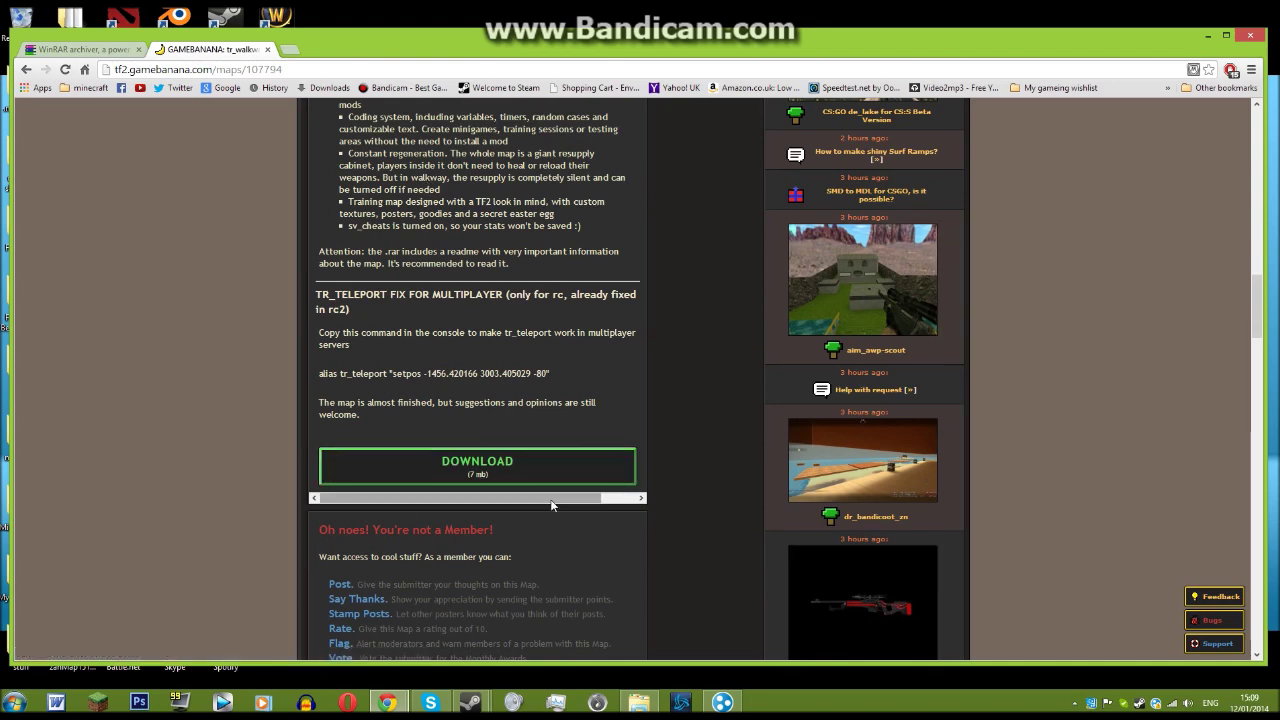
click(1205, 36)
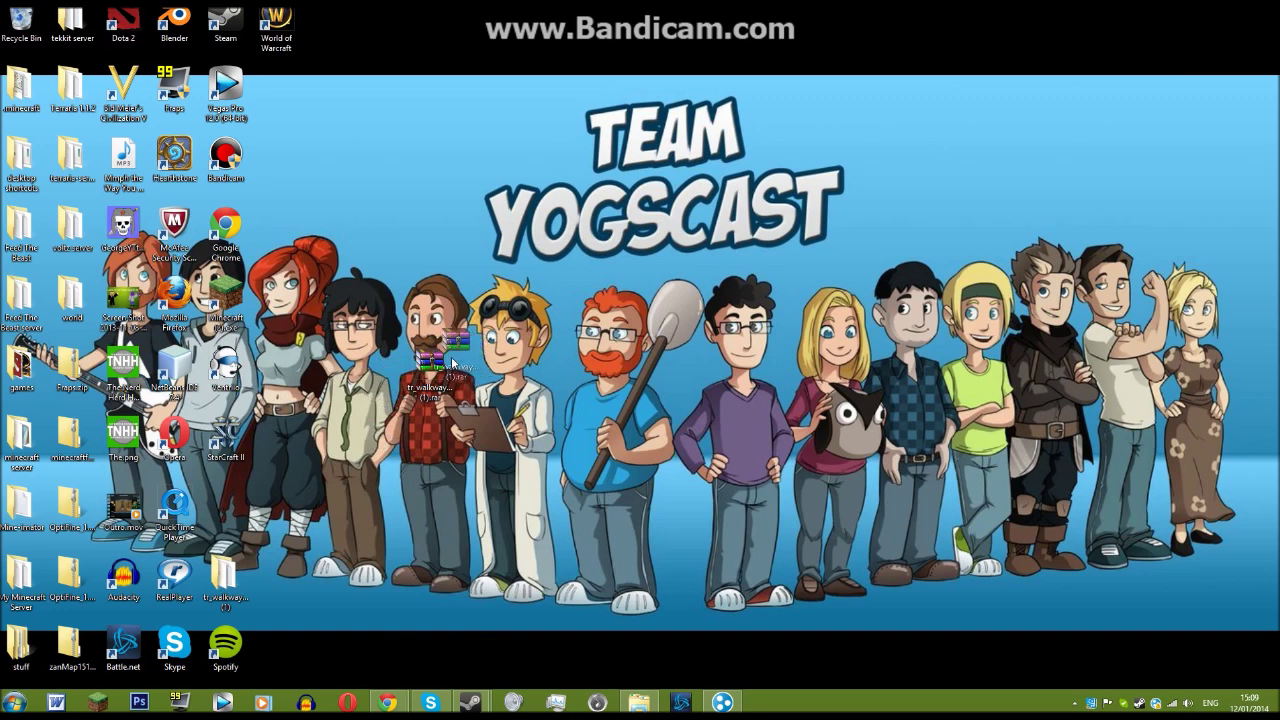
Step: Extract the tr_walkway archive into a 'tr_walkway_rc2 (1)' desktop folder, replacing the readme
drag(430, 395, 478, 405)
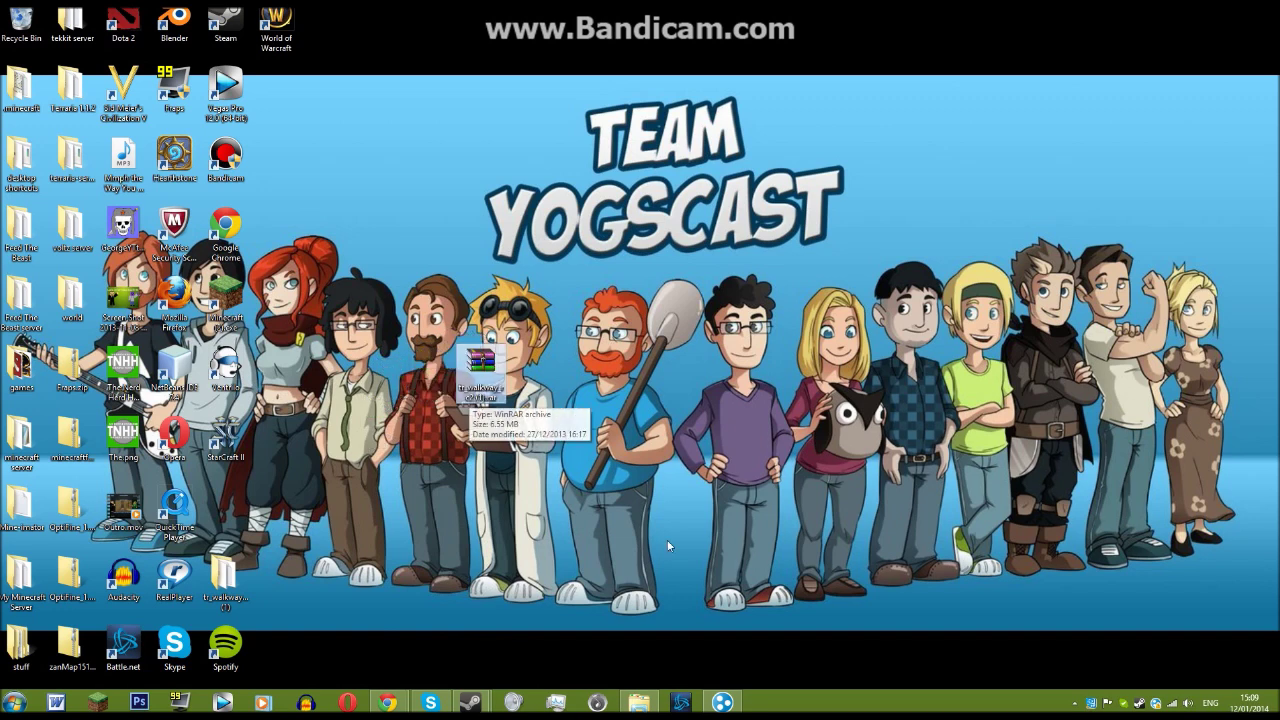
right_click(477, 378)
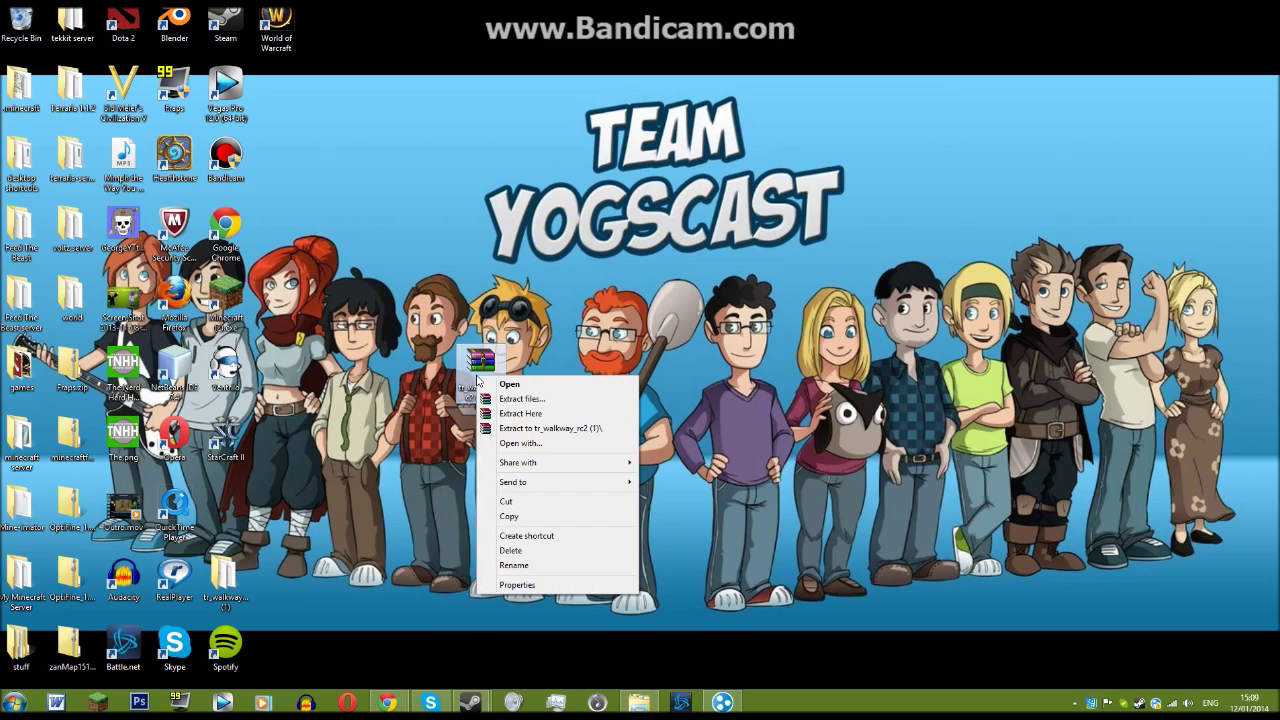
click(566, 429)
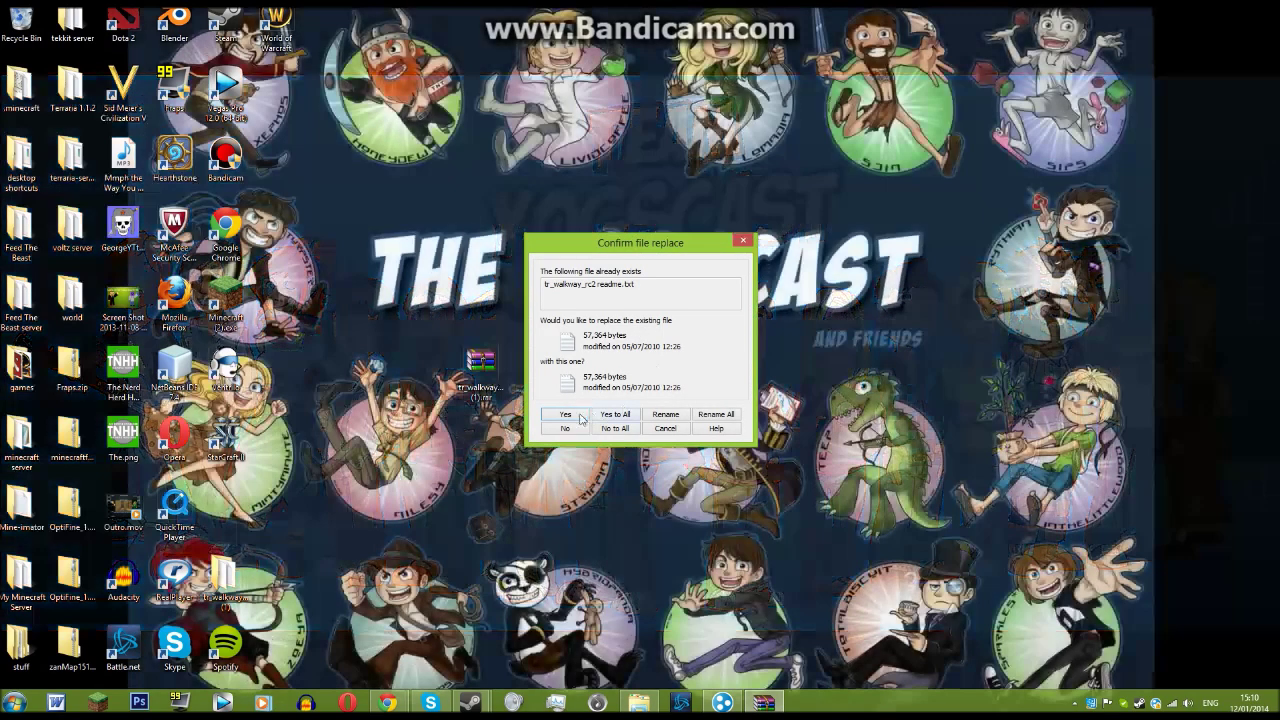
click(604, 416)
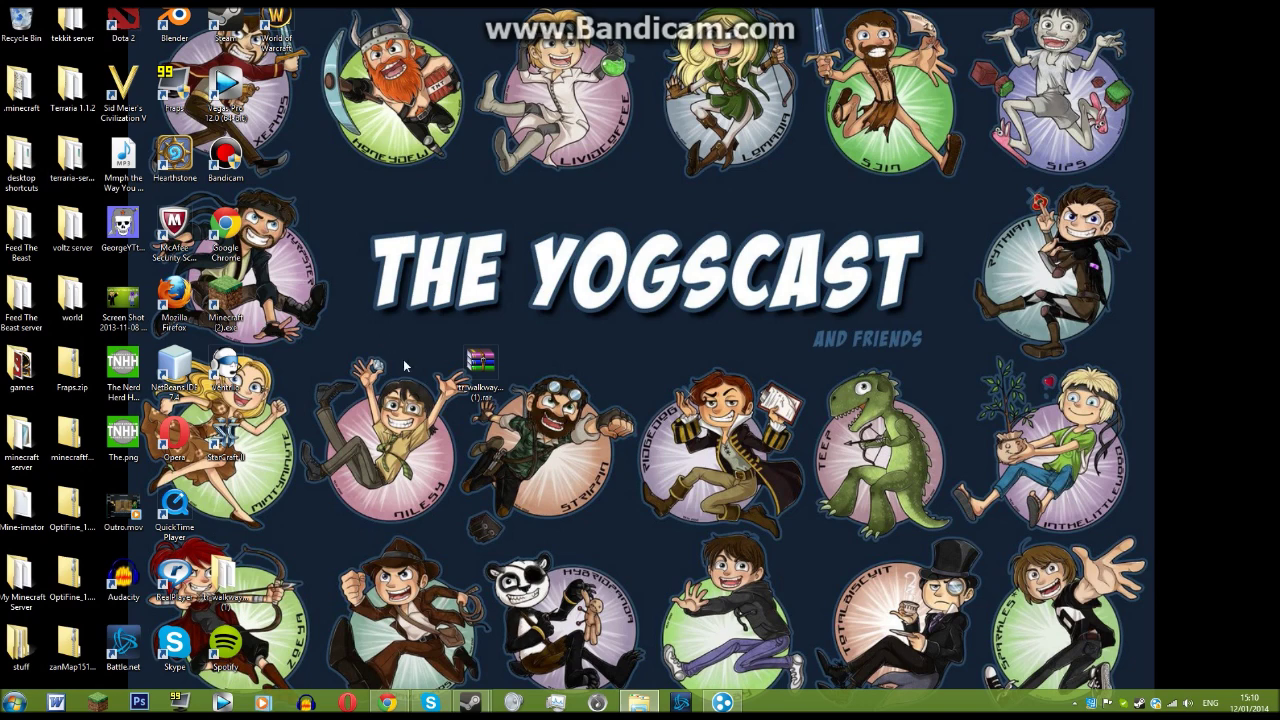
drag(236, 566, 548, 366)
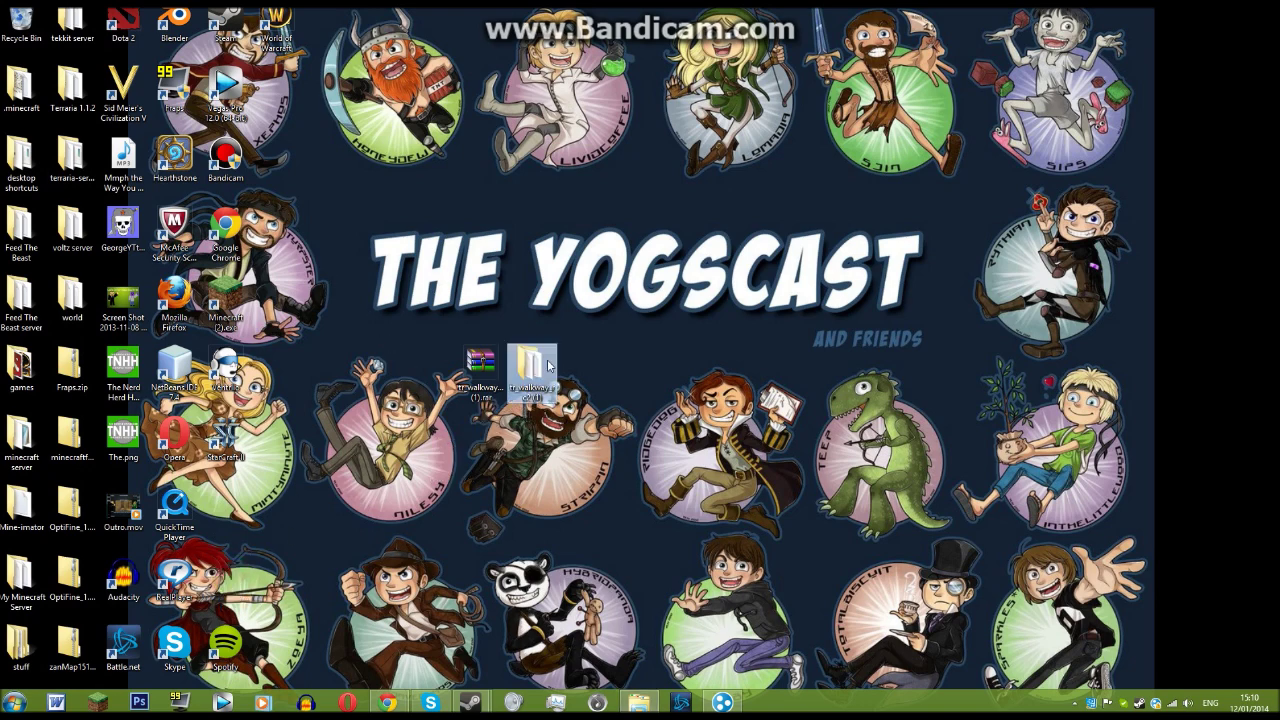
Step: Open the tr_walkway_rc2 (1) folder and the Nathan user folder, closing the Libraries window
double_click(548, 366)
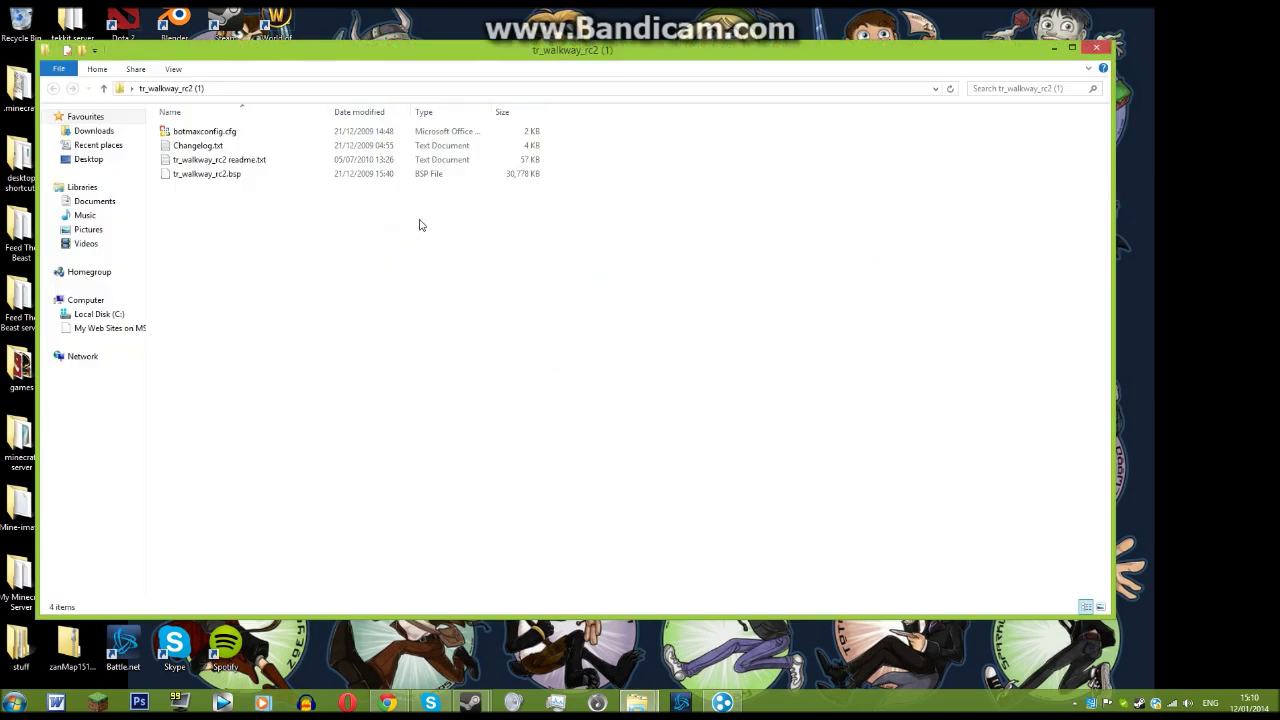
mouse_move(637, 701)
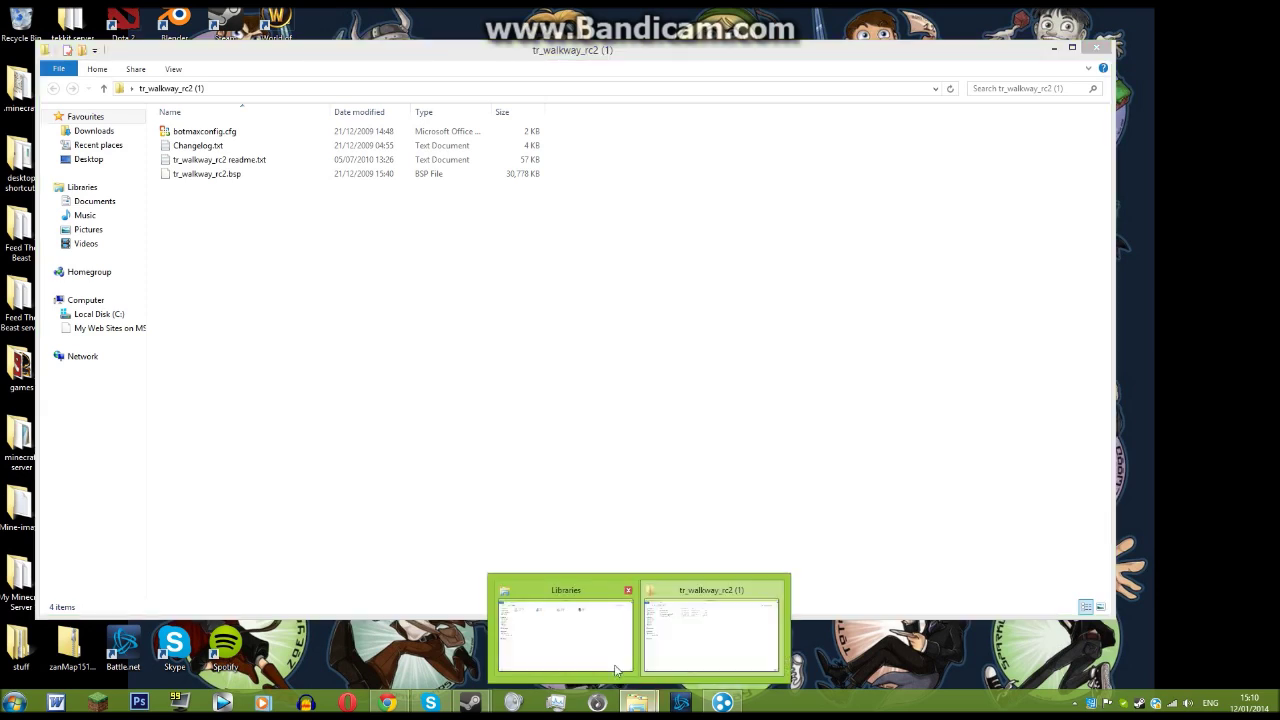
click(594, 649)
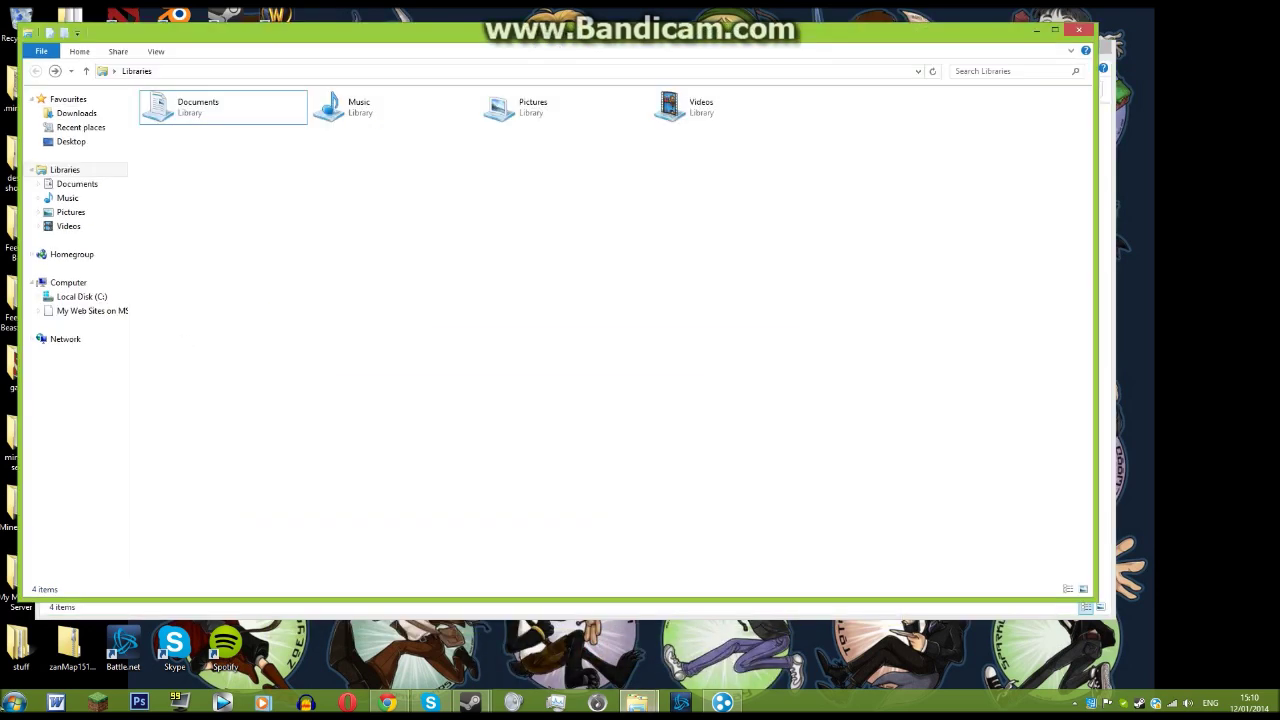
key(super)
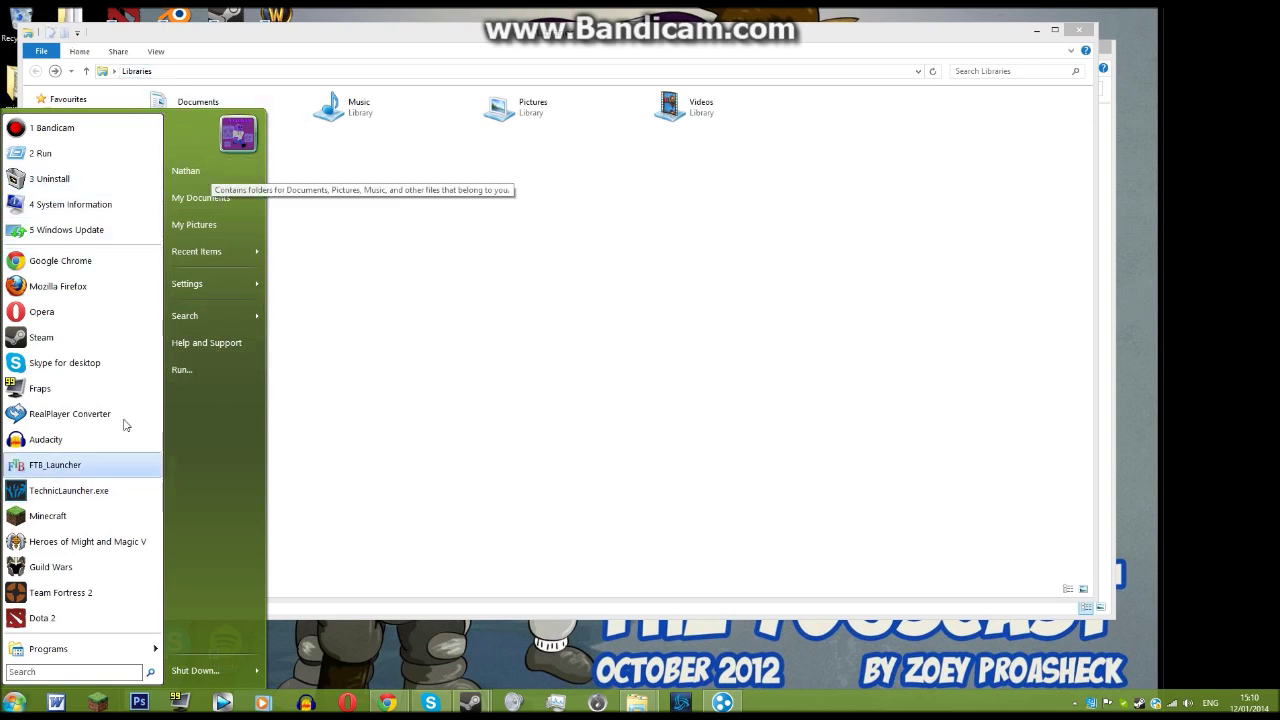
click(197, 174)
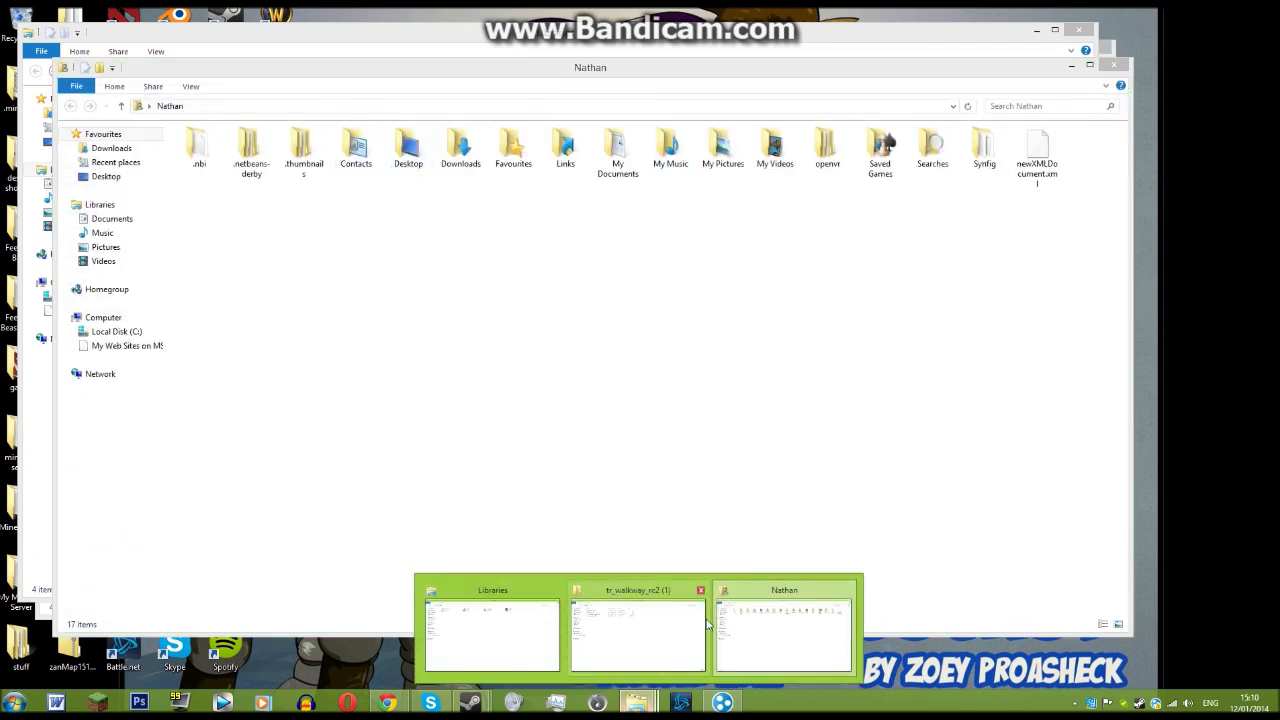
mouse_move(637, 702)
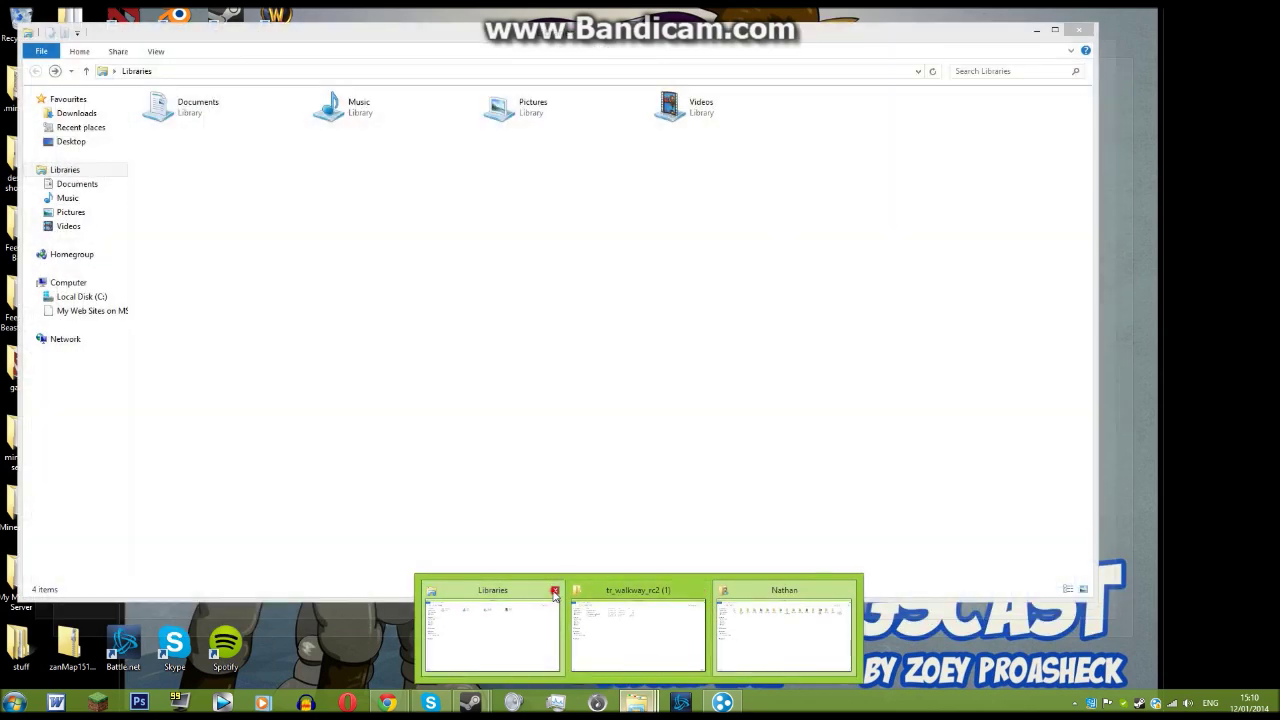
click(553, 590)
click(231, 381)
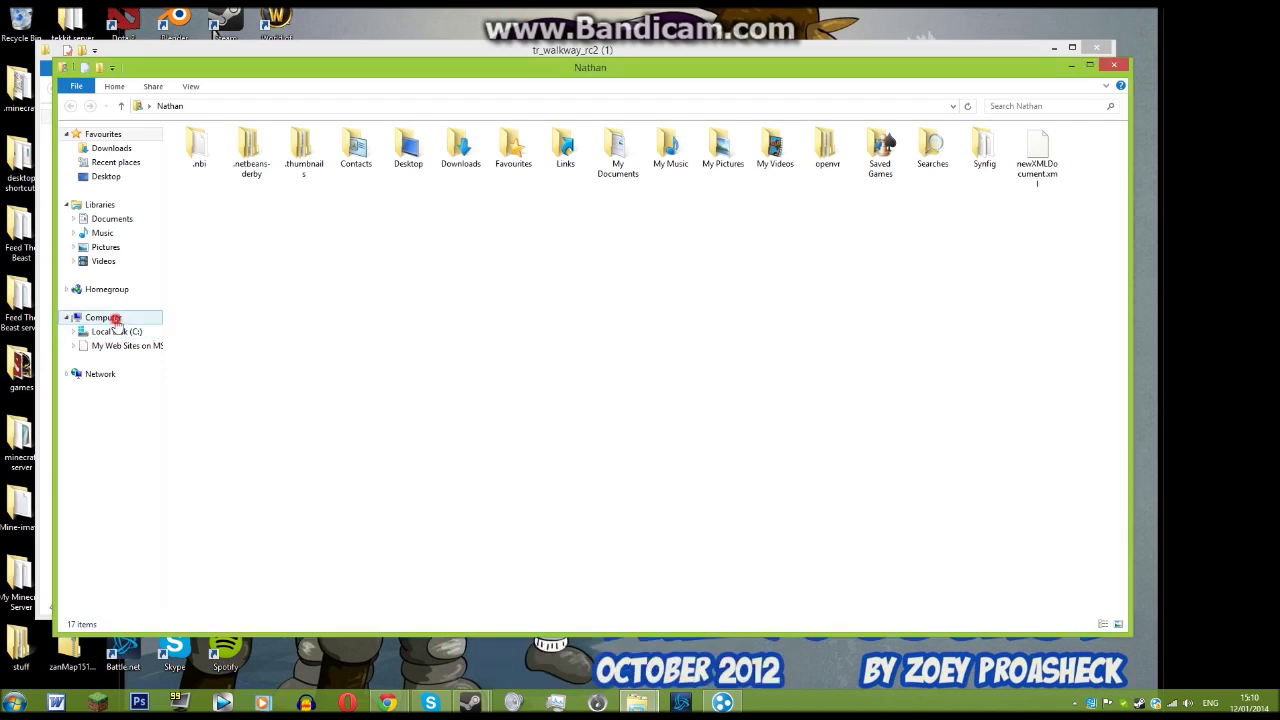
Step: Browse Local Disk (C:) through Program Files (x86)\Steam into the SteamApps folder
click(115, 320)
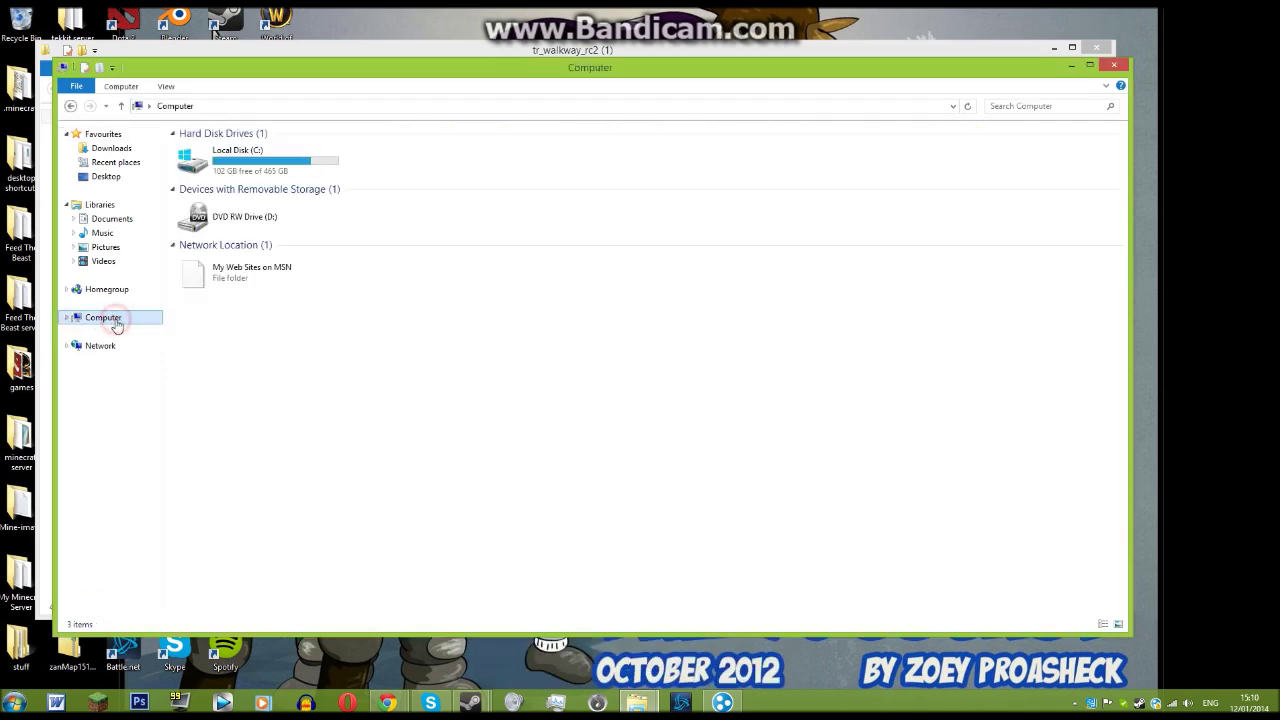
double_click(305, 171)
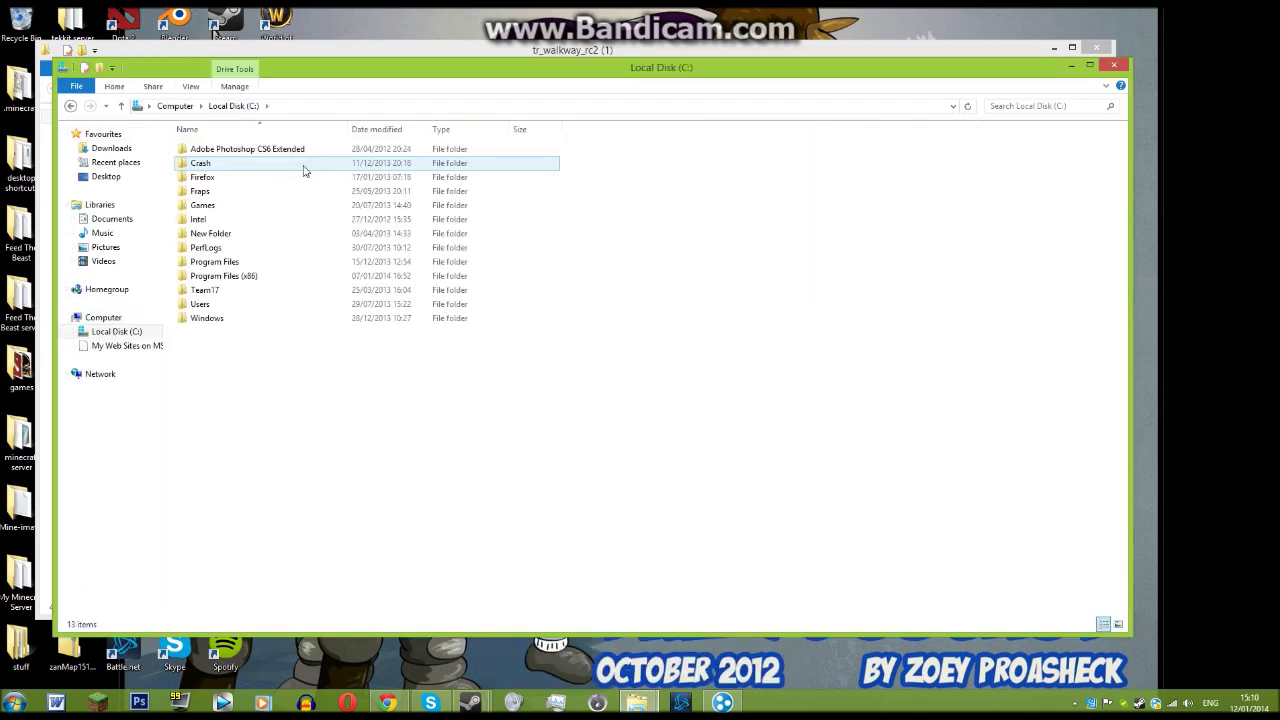
double_click(298, 275)
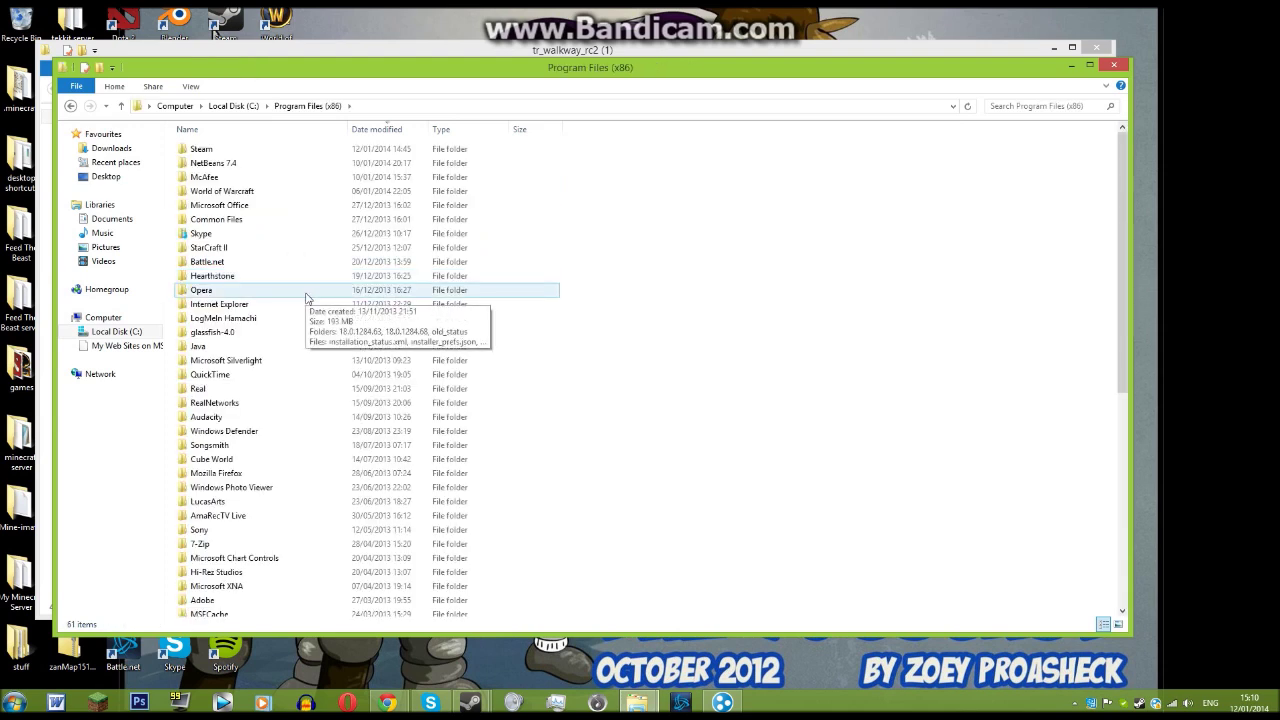
double_click(336, 157)
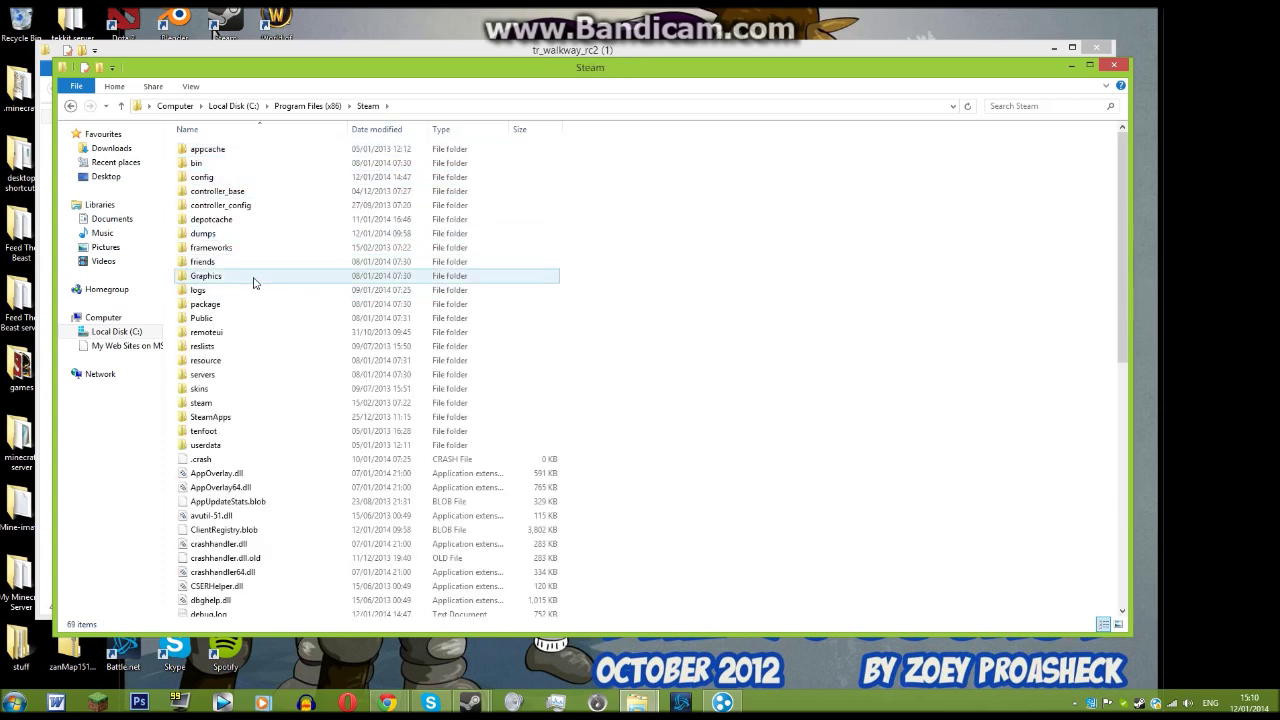
double_click(257, 417)
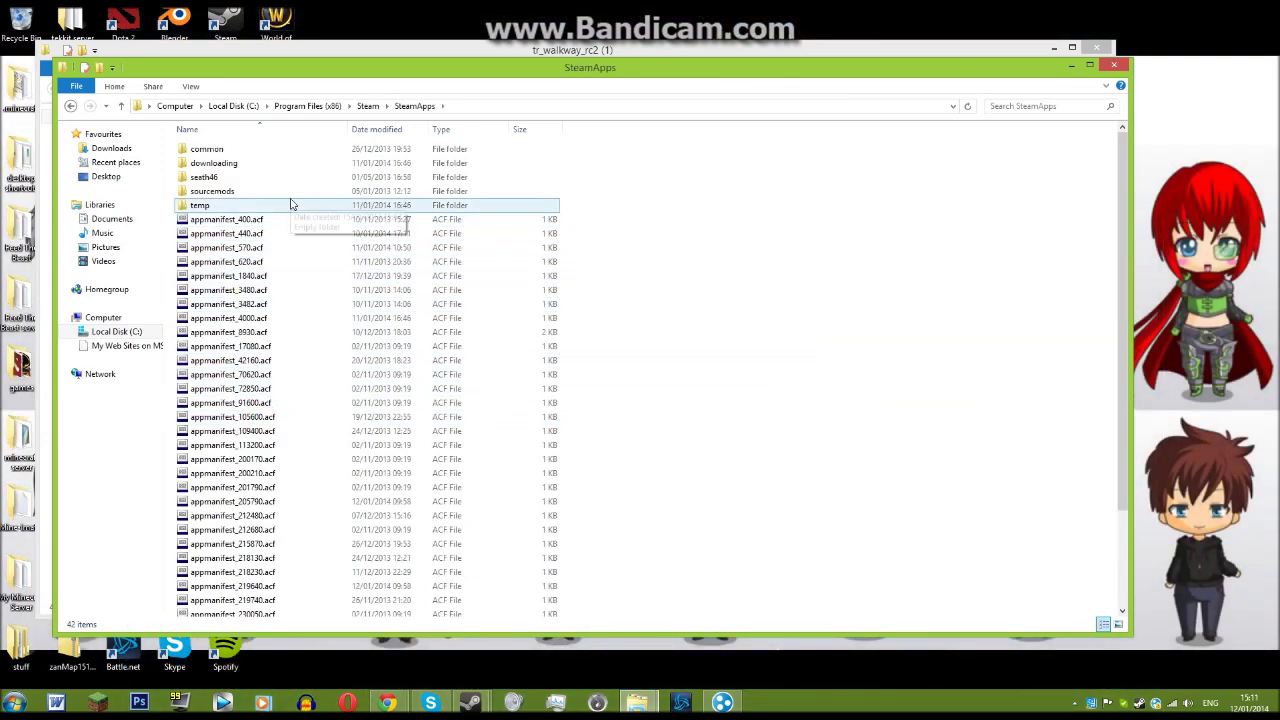
mouse_move(200, 205)
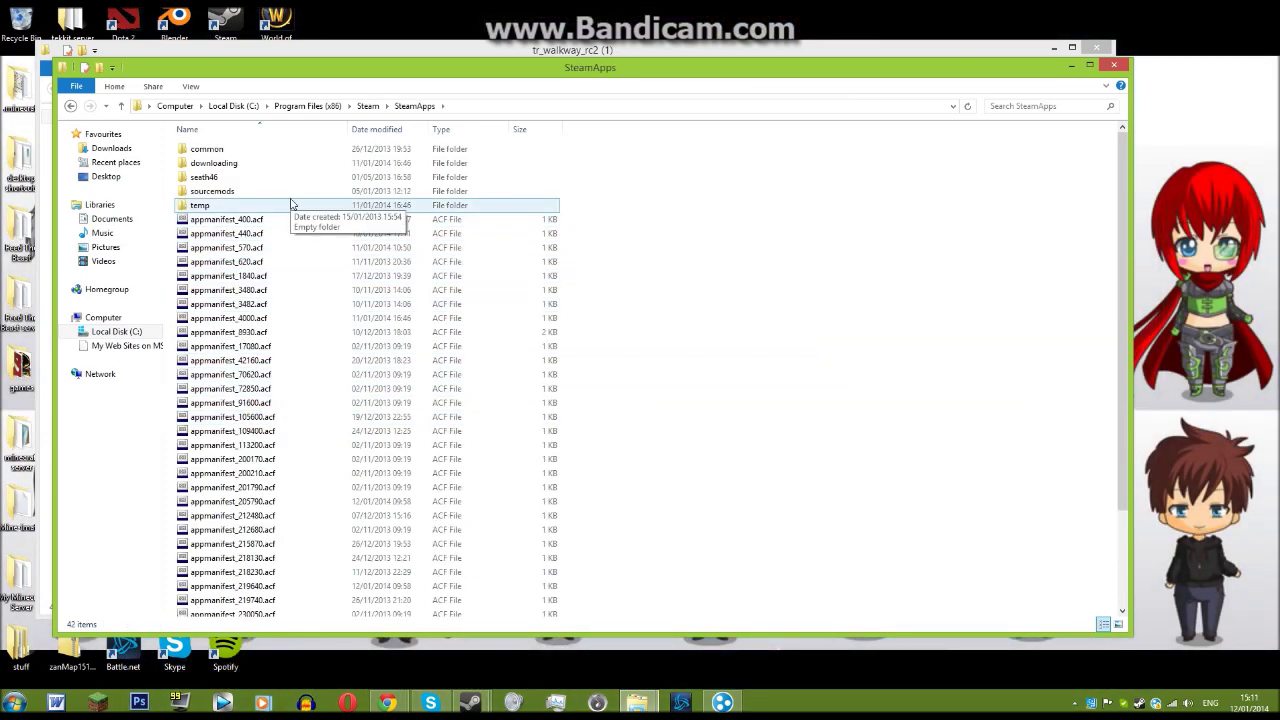
click(300, 148)
Step: Open common\Team Fortress 2\tf\maps, then bring the tr_walkway_rc2 (1) window forward
double_click(300, 148)
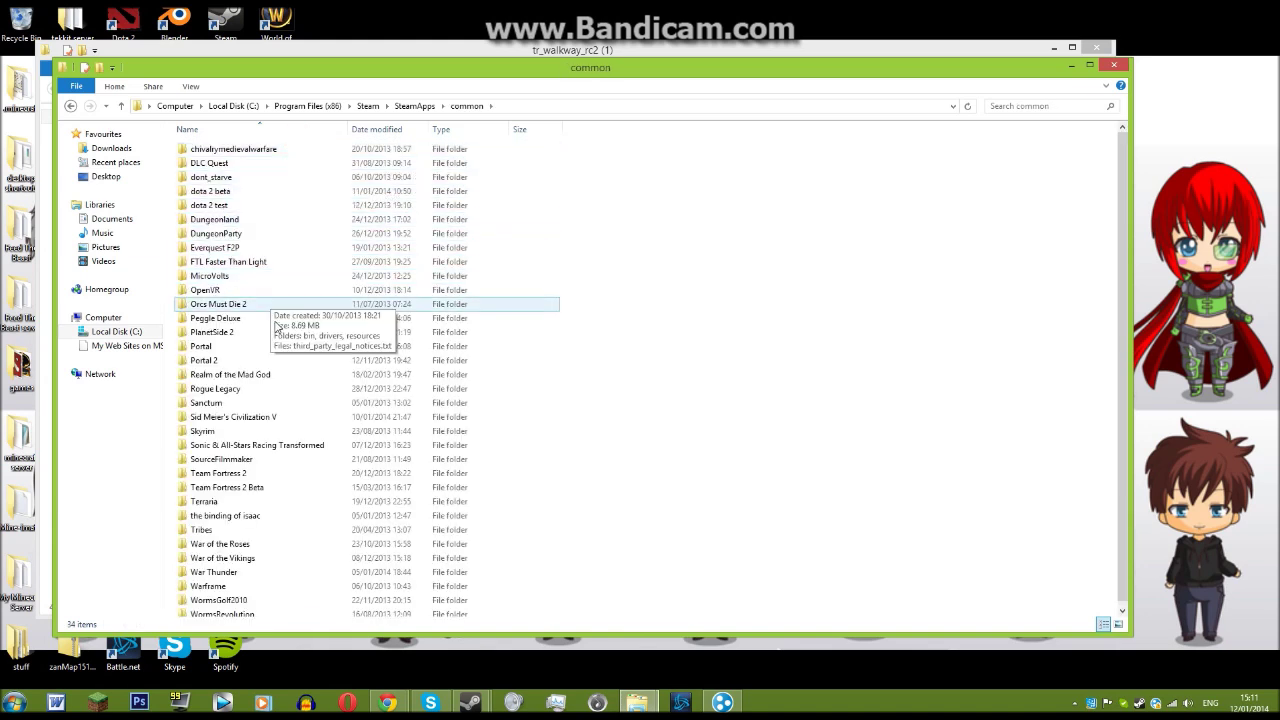
double_click(236, 474)
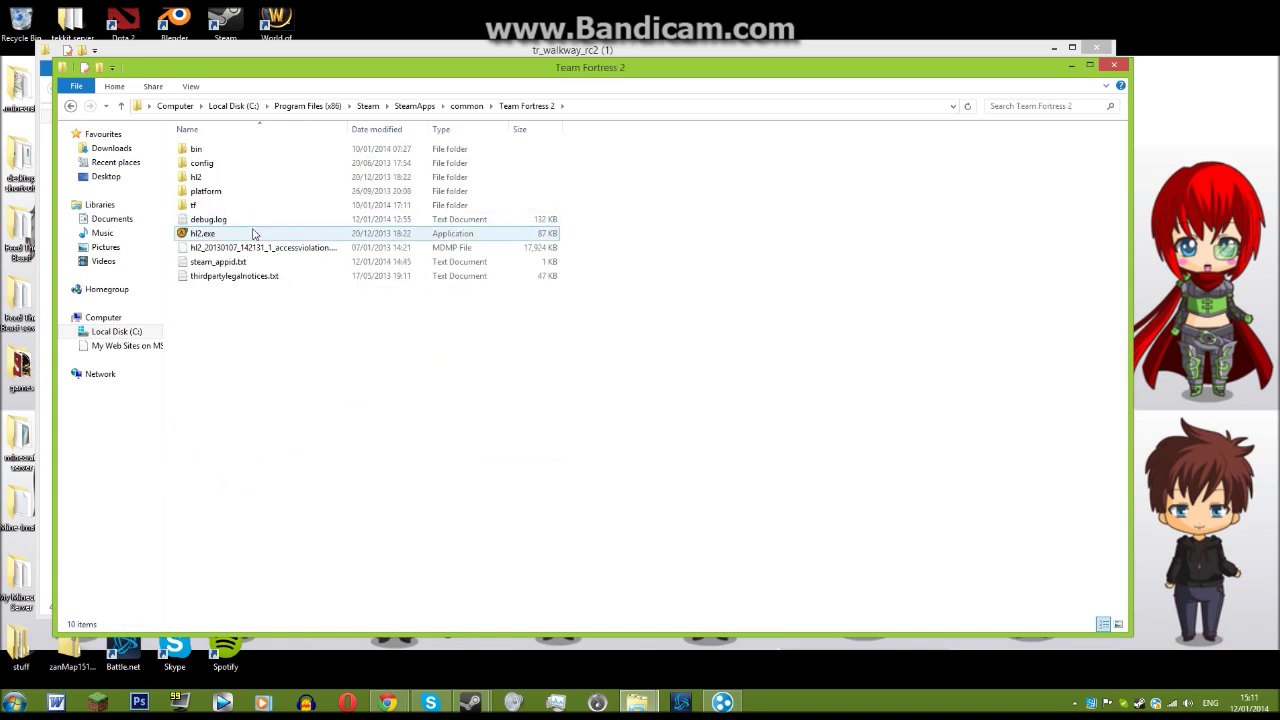
double_click(280, 205)
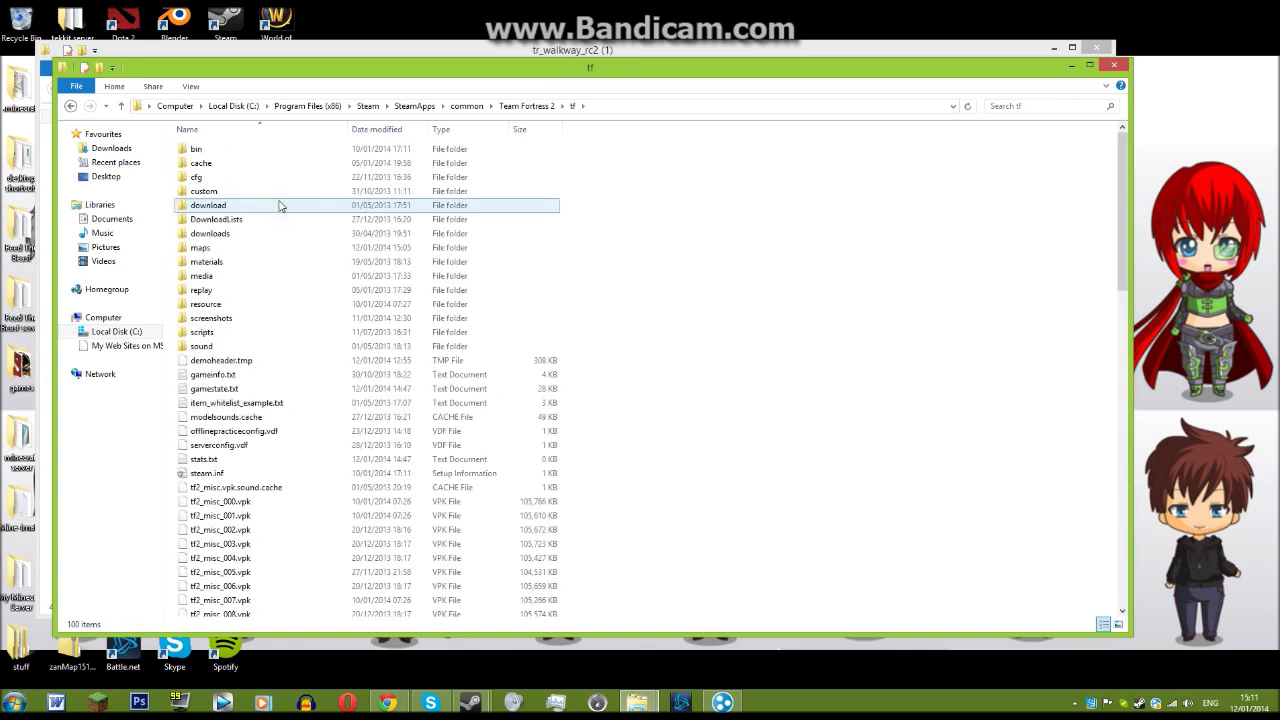
double_click(224, 249)
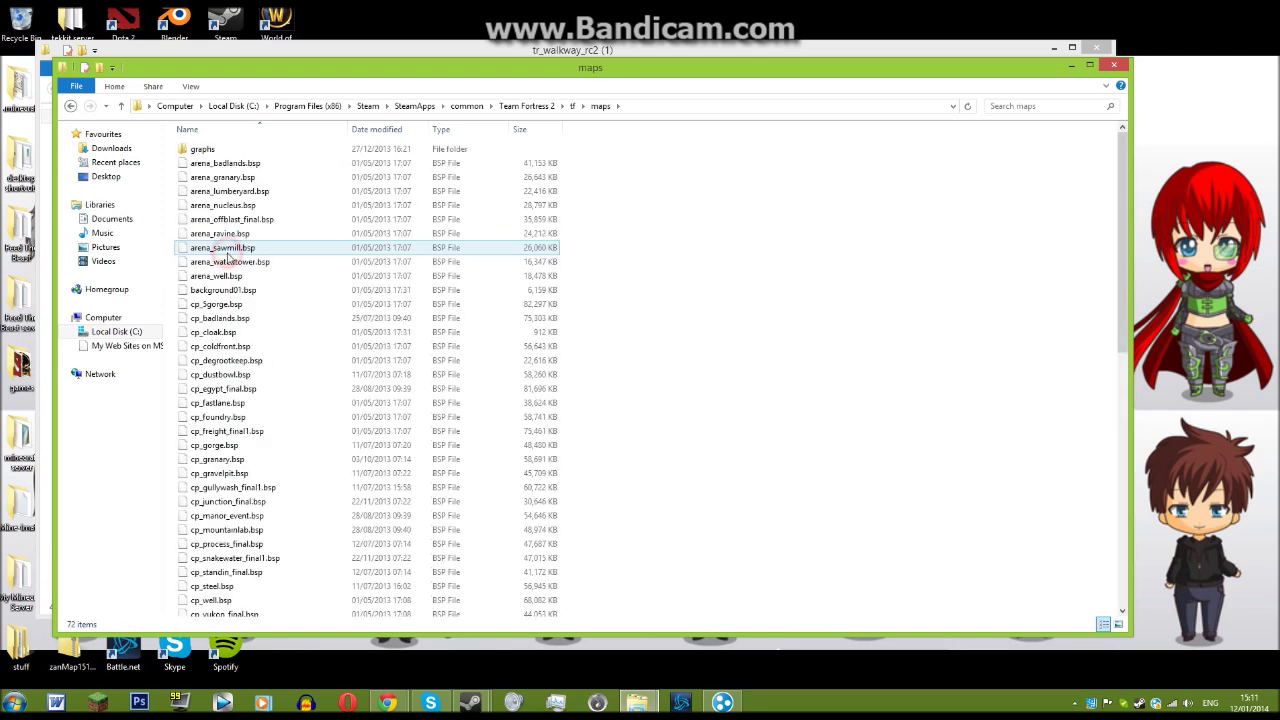
scroll(605, 310, down, 2)
scroll(560, 290, up, 2)
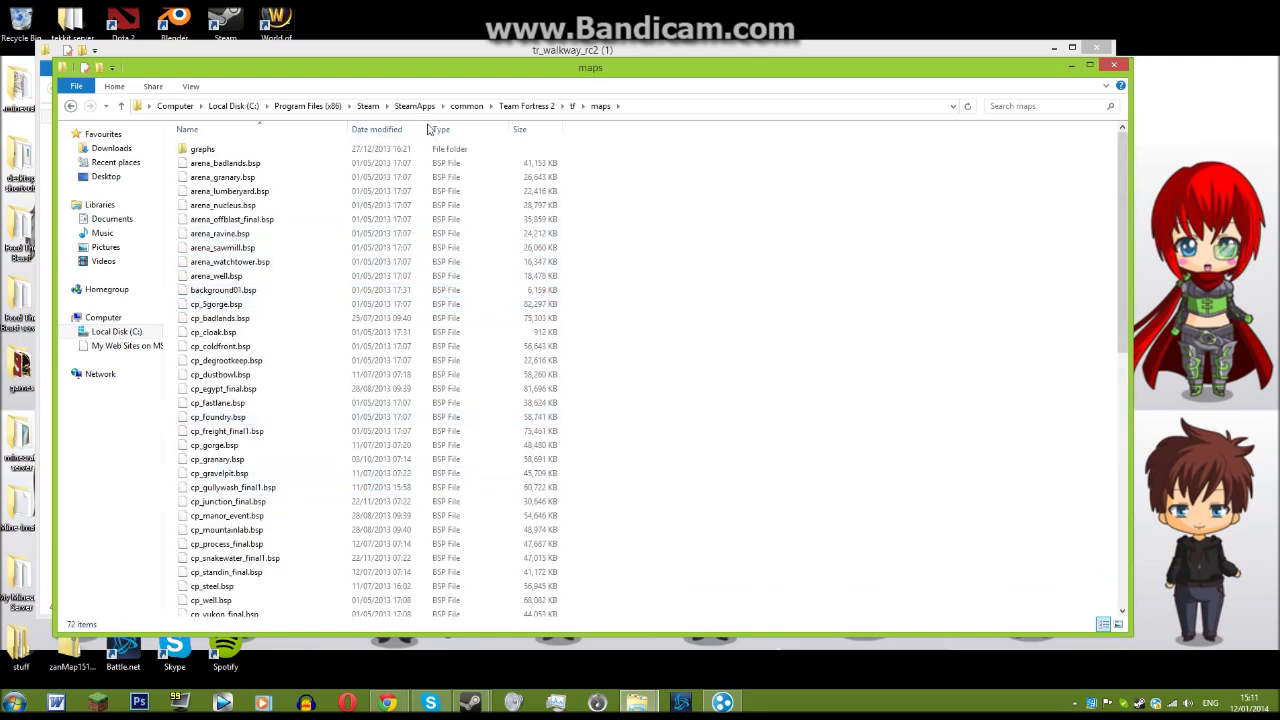
scroll(440, 330, down, 5)
scroll(443, 363, down, 5)
scroll(443, 363, down, 3)
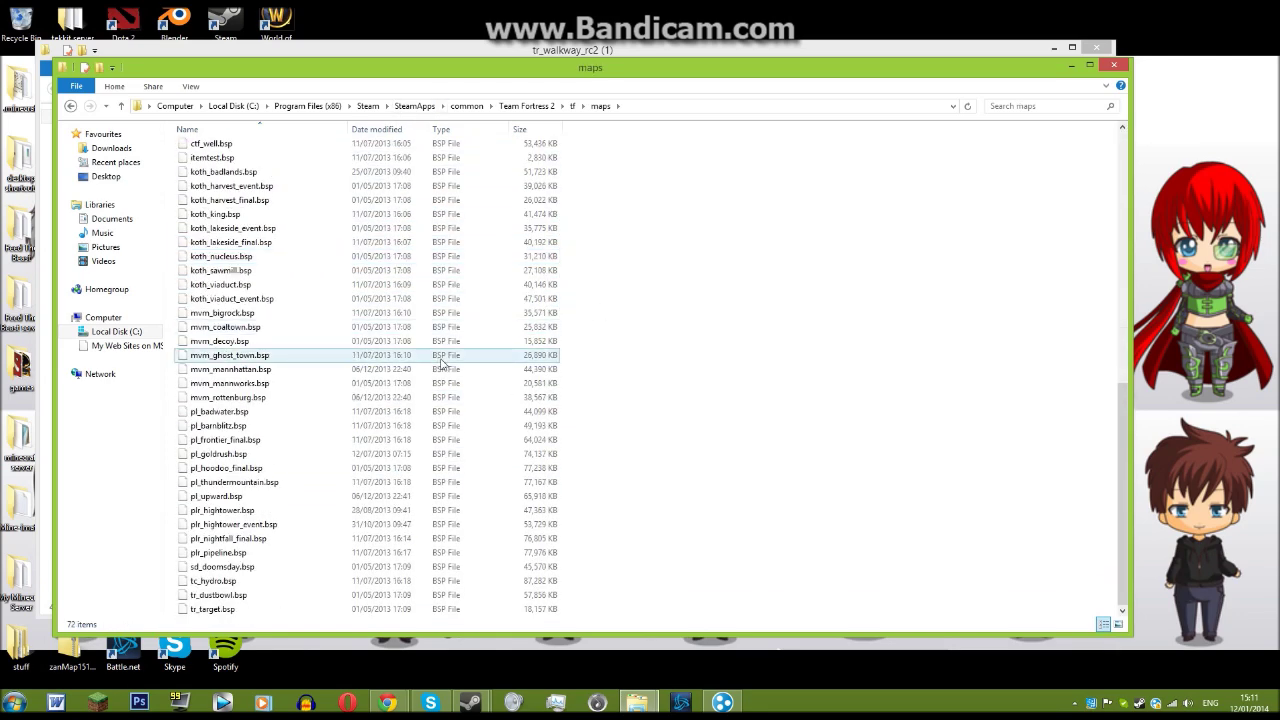
click(455, 44)
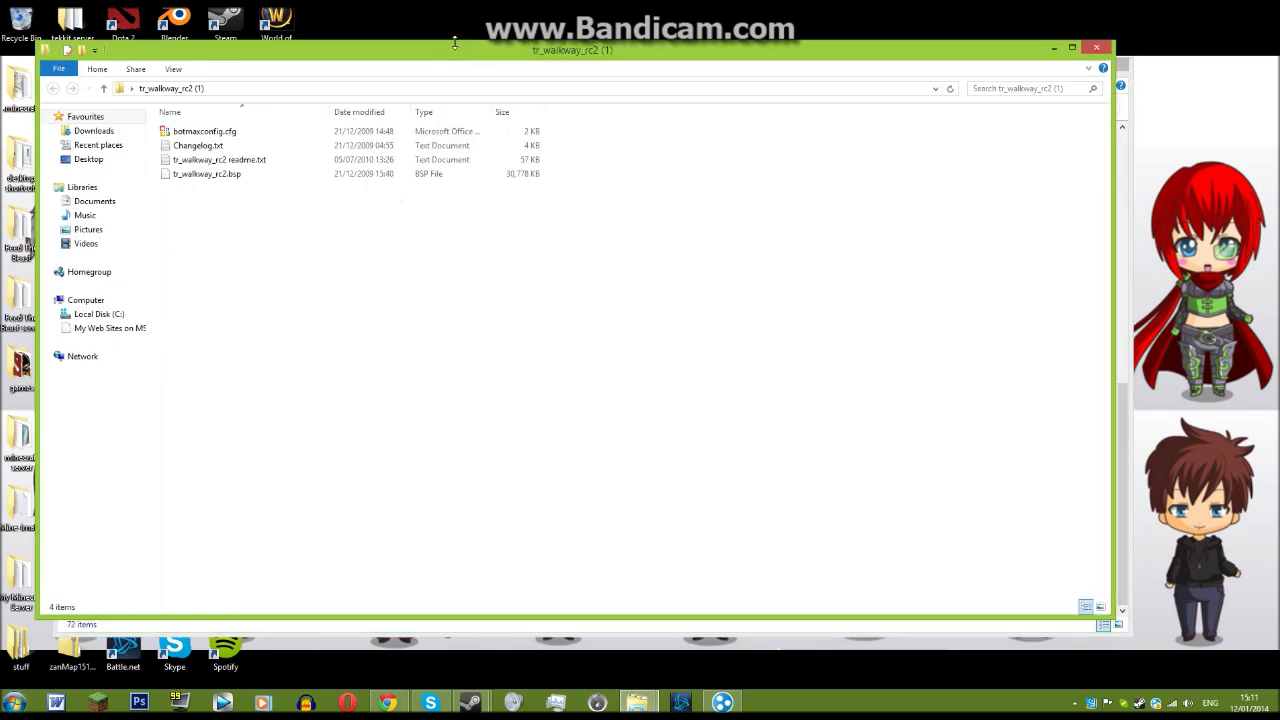
Step: Place the extracted folder window beside maps and move tr_walkway_rc2.bsp into the maps folder
mouse_move(458, 55)
mouse_down()
mouse_move(940, 121)
mouse_move(978, 93)
mouse_up()
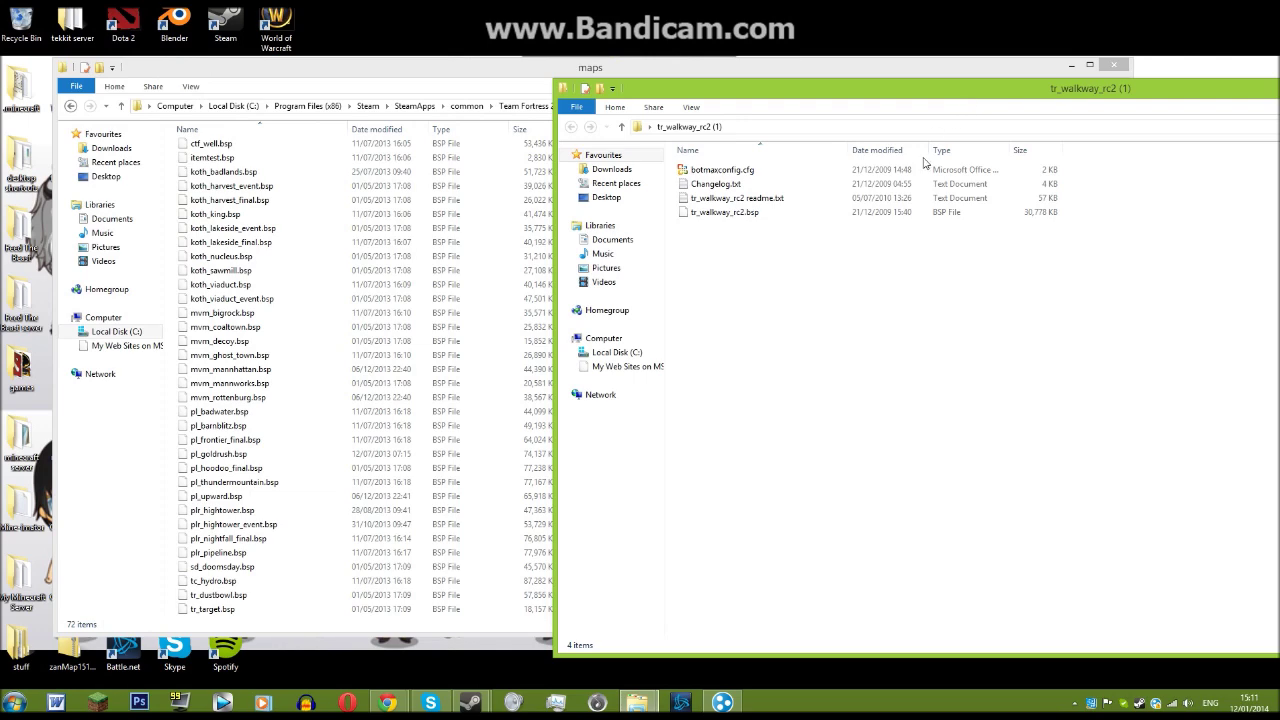
mouse_move(726, 212)
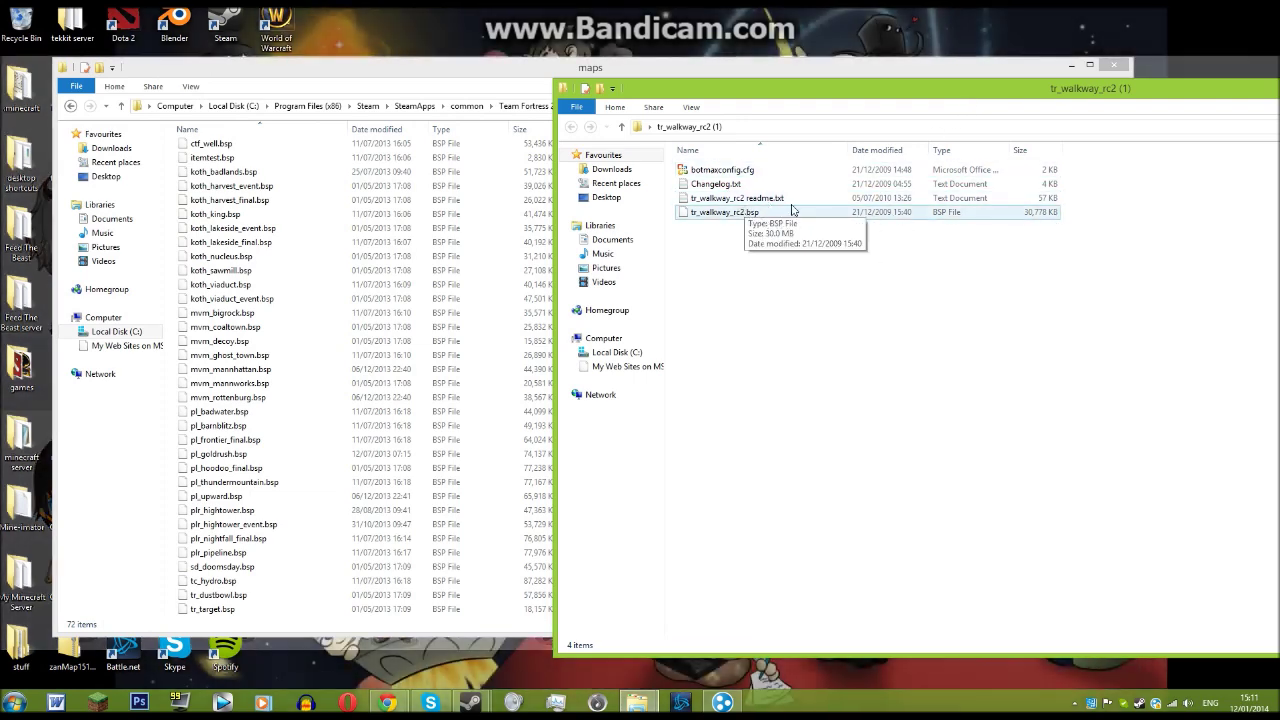
drag(804, 218, 320, 632)
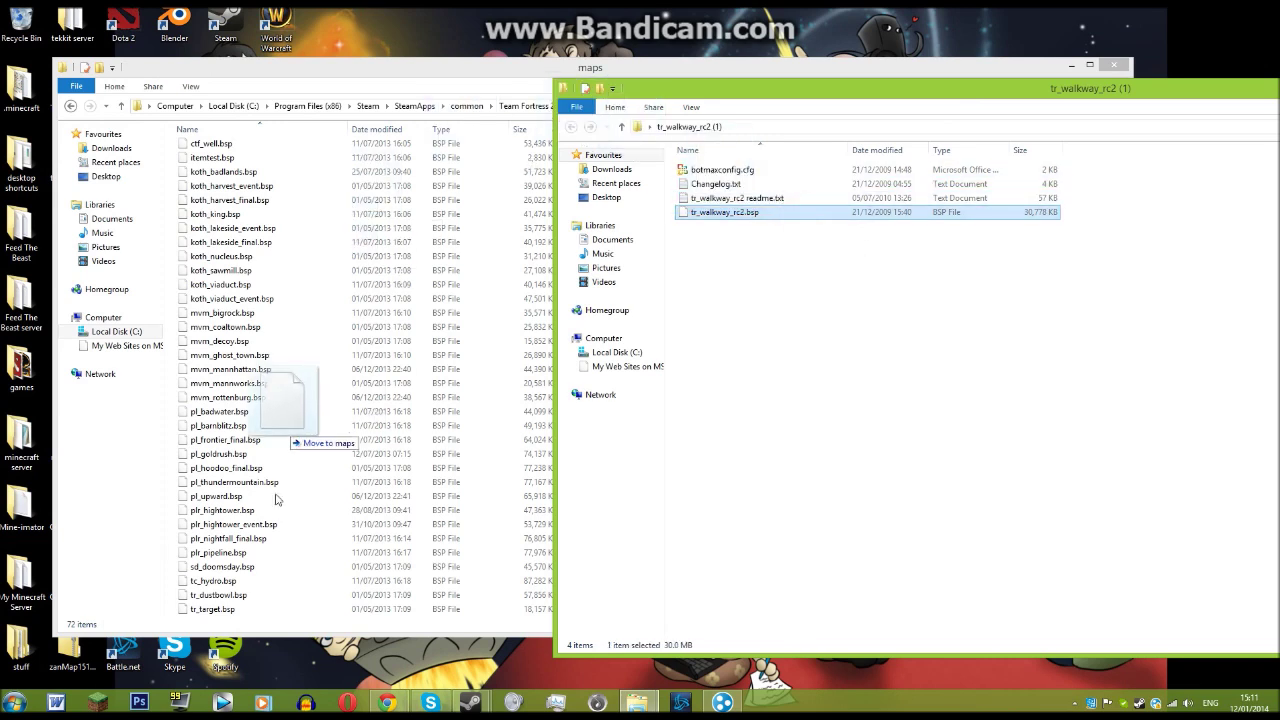
drag(320, 632, 322, 630)
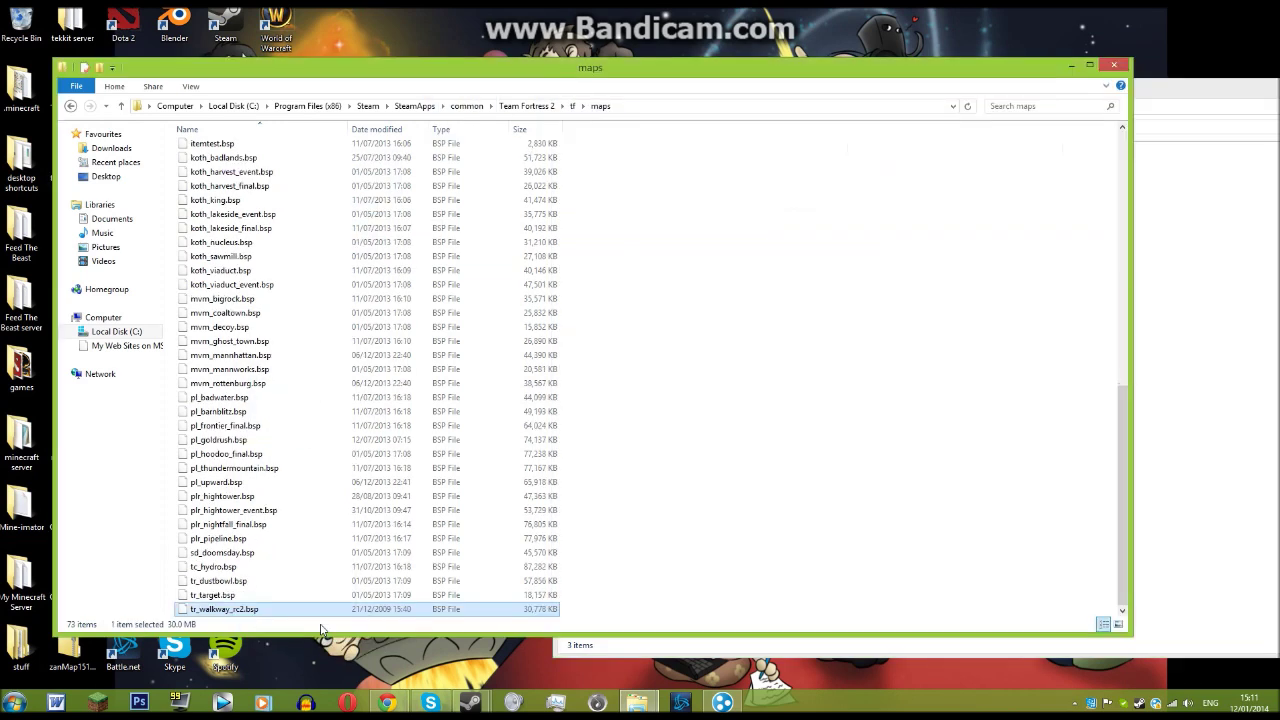
Step: Close both the maps folder window and the extracted tr_walkway_rc2 folder window
click(1115, 66)
drag(1128, 98, 659, 112)
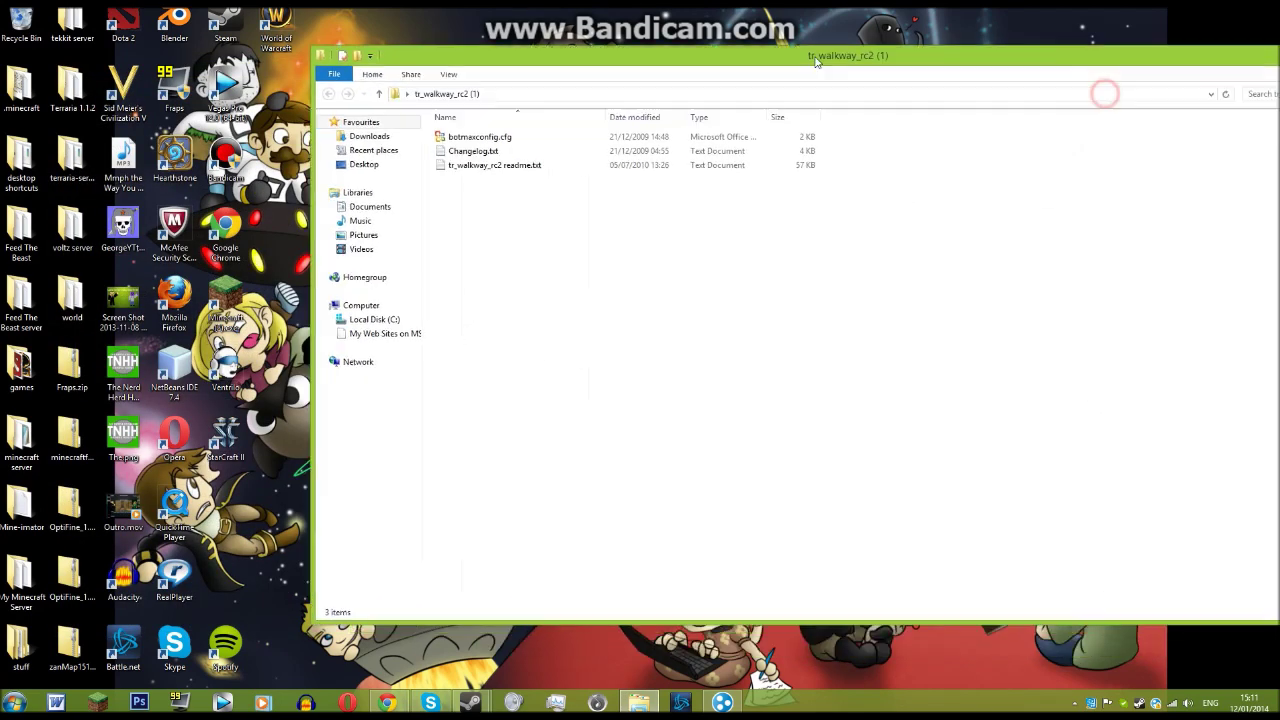
click(1155, 97)
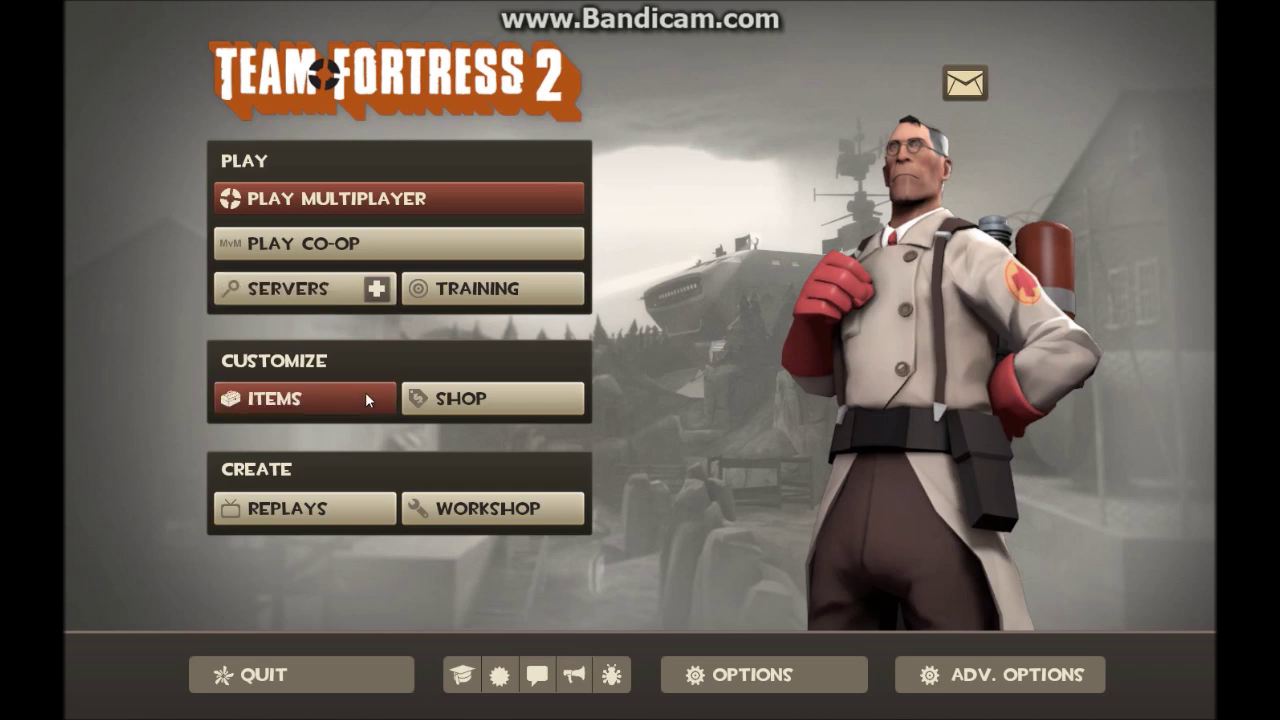
Step: Open the TF2 server browser from the main menu and close it again
click(293, 293)
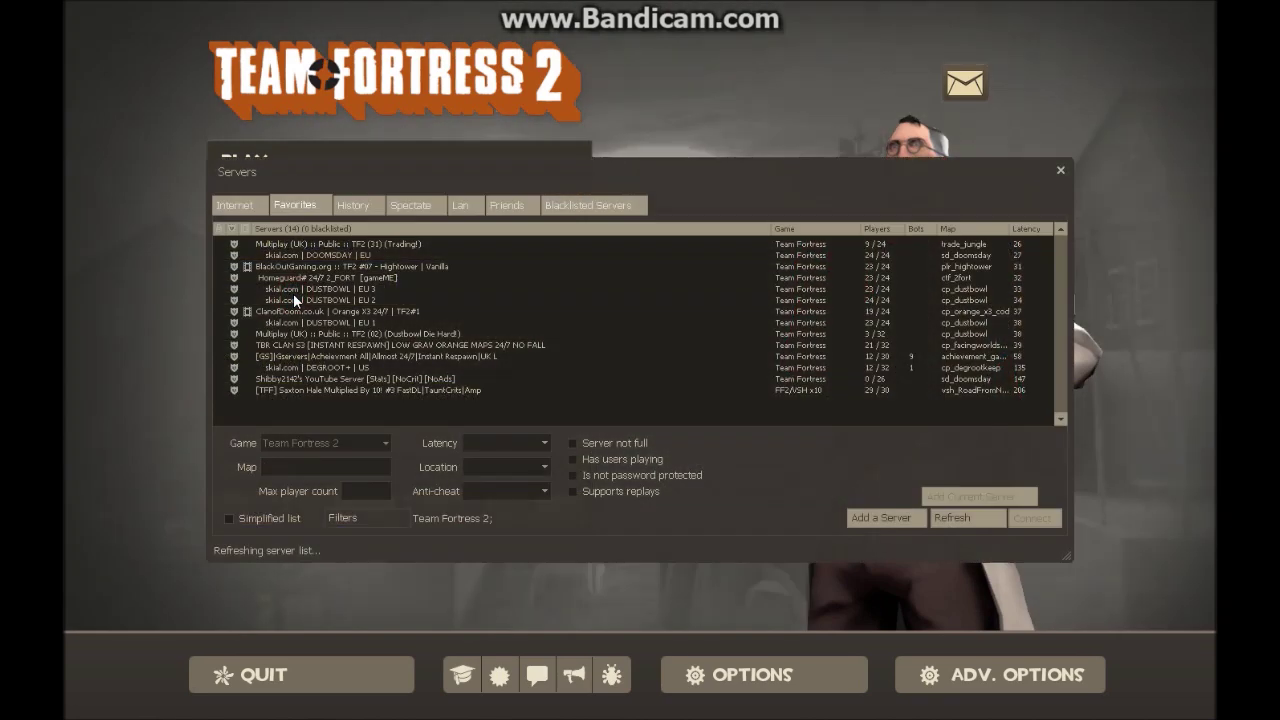
click(1061, 172)
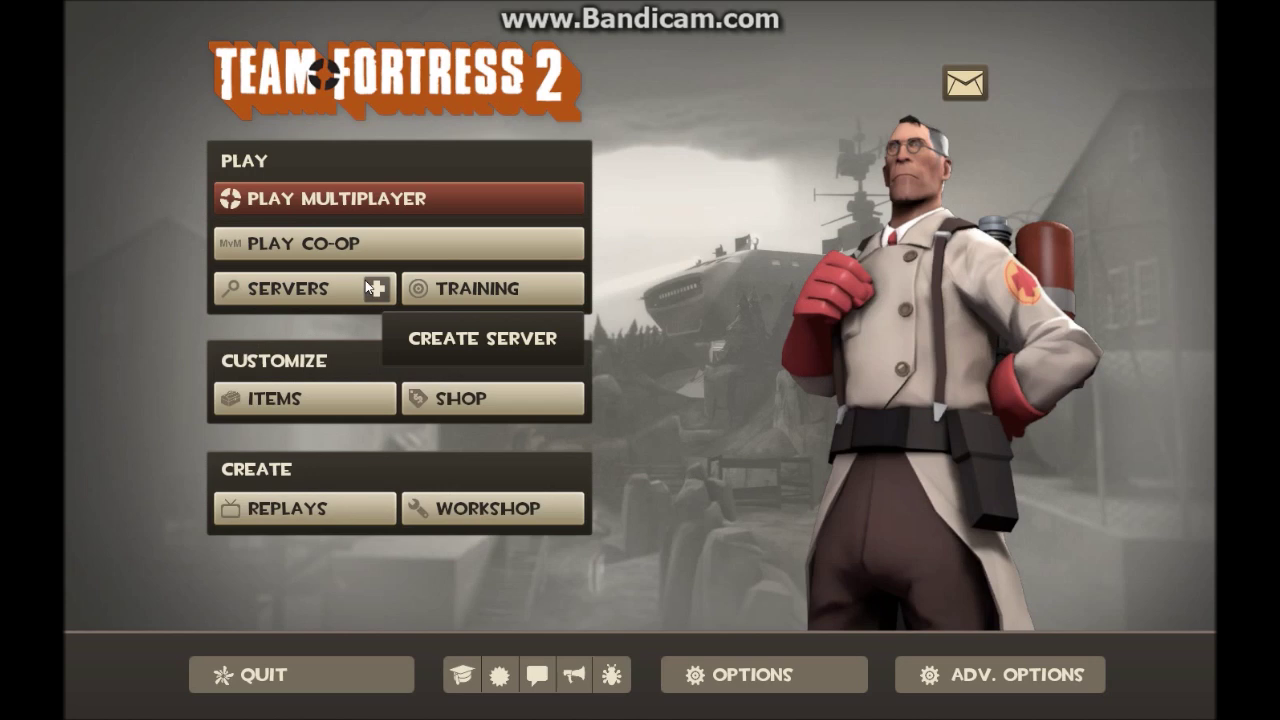
Step: Create a server with tr_walkway_rc2 chosen as the map and start it
click(373, 288)
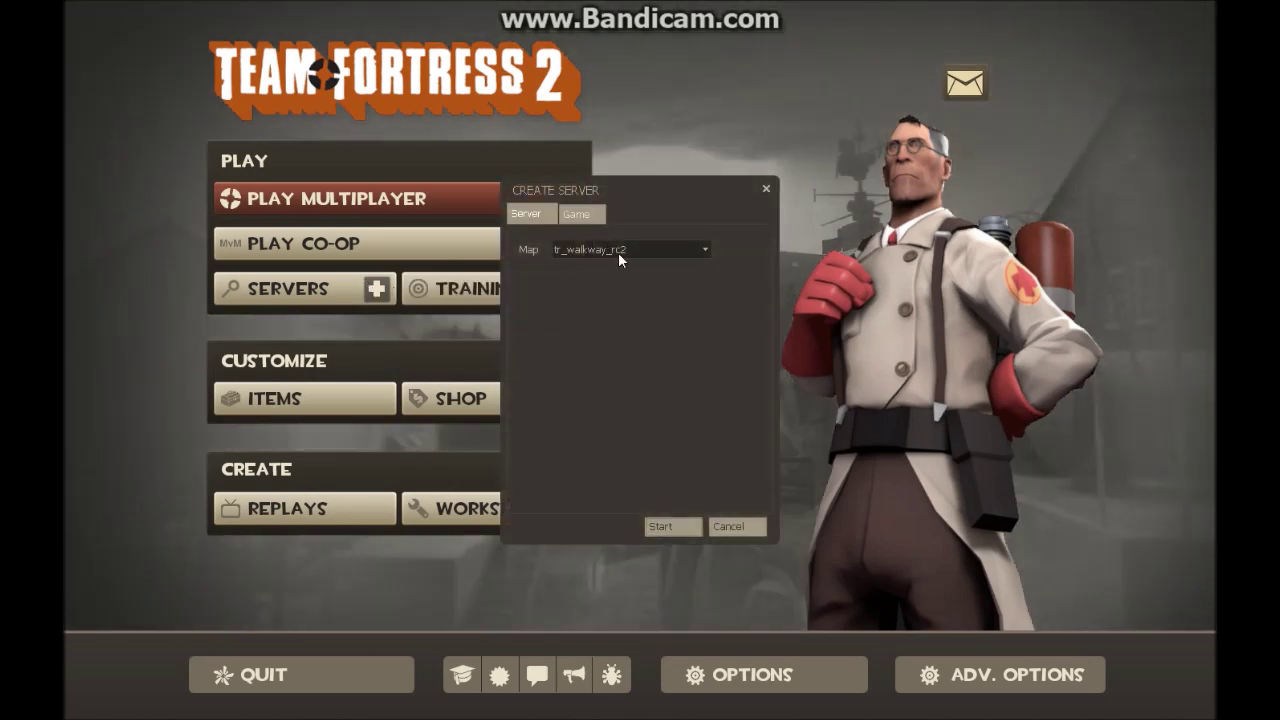
click(620, 253)
drag(705, 375, 705, 248)
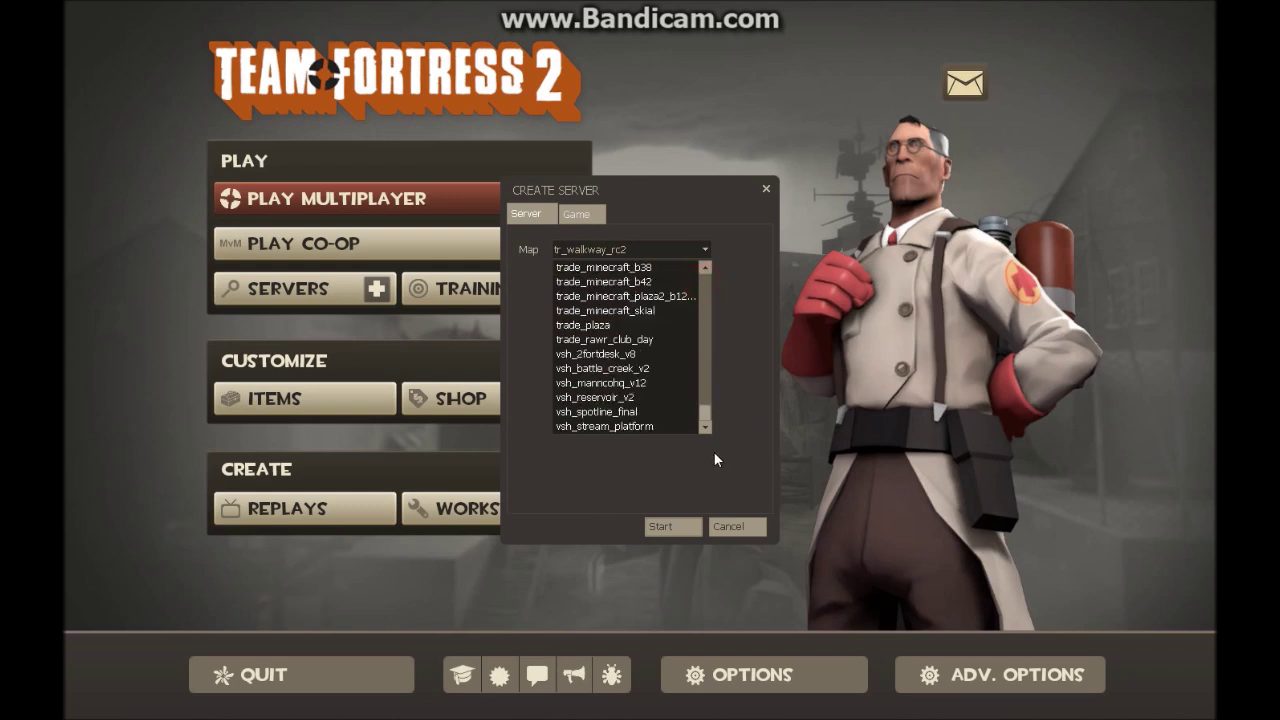
mouse_move(715, 459)
mouse_down()
mouse_move(727, 388)
mouse_move(771, 319)
mouse_up()
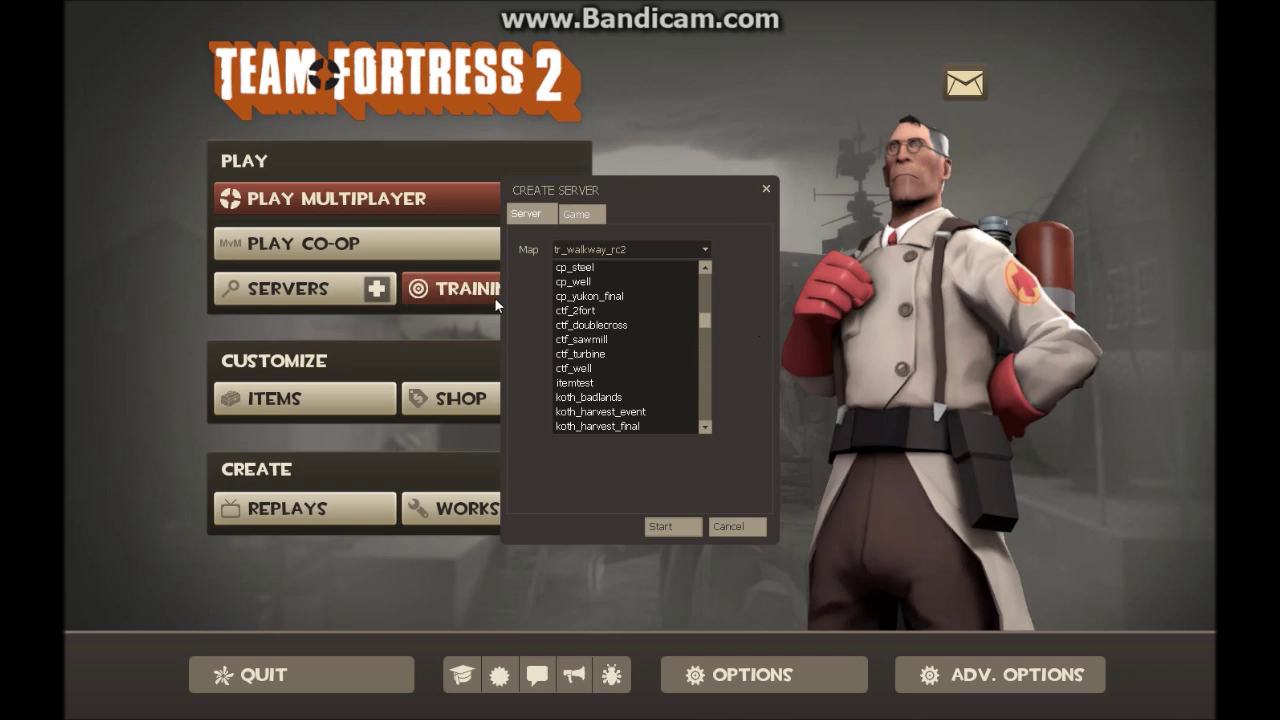
scroll(601, 352, down, 5)
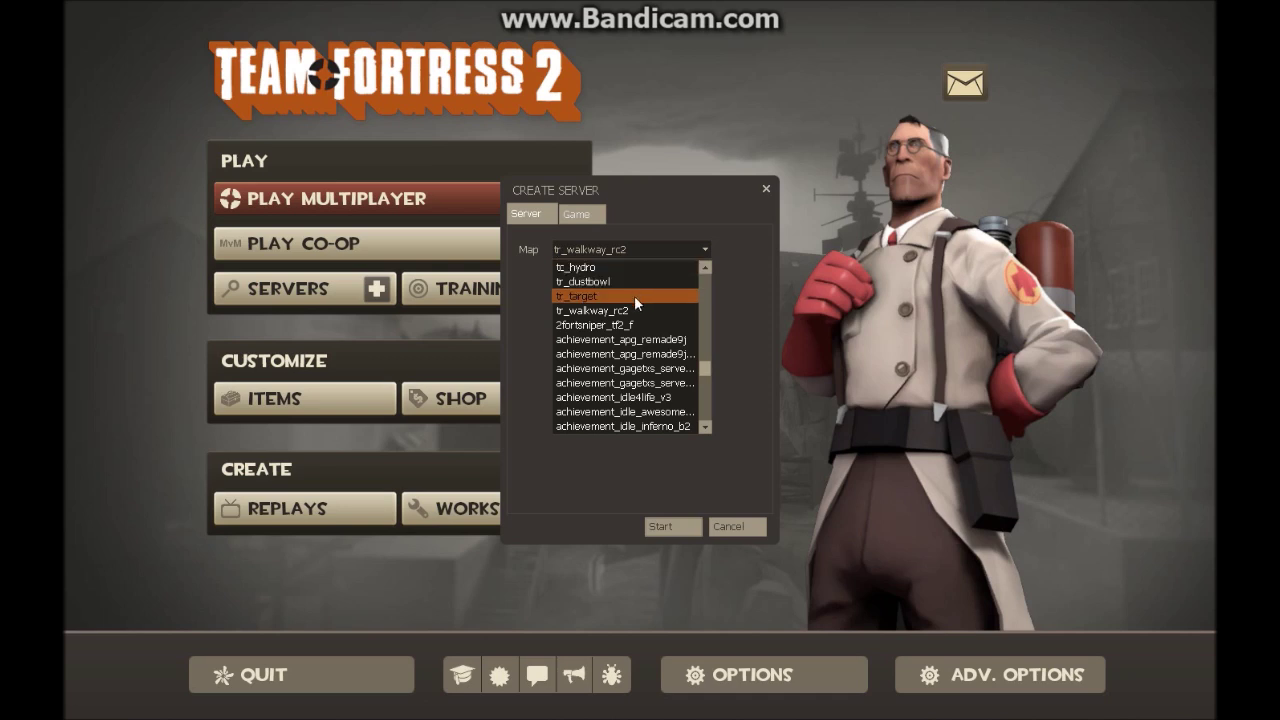
click(644, 311)
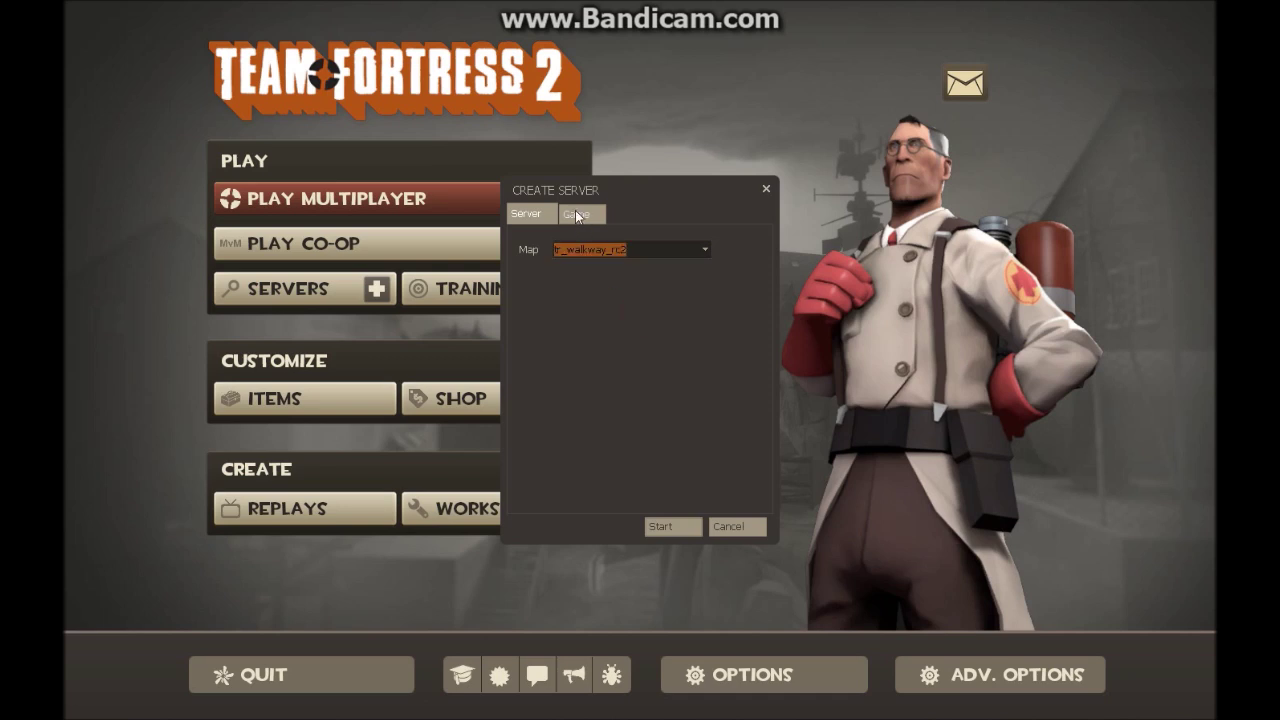
click(576, 213)
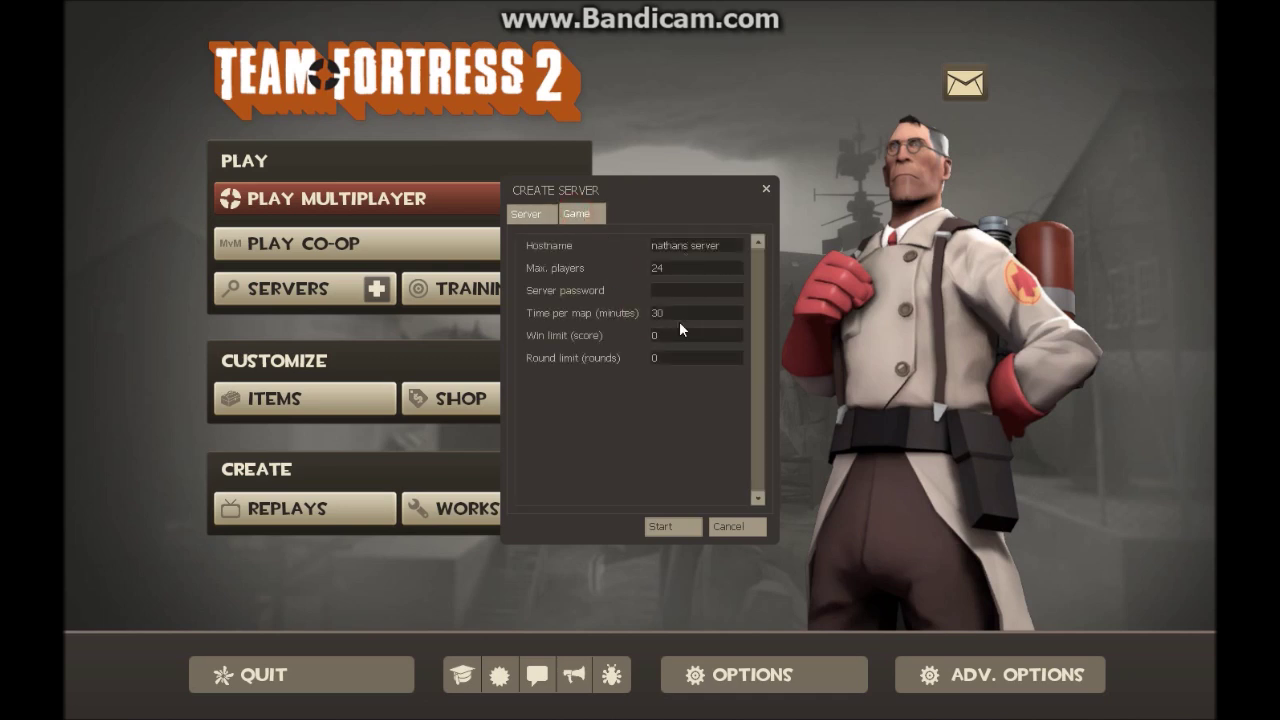
click(534, 215)
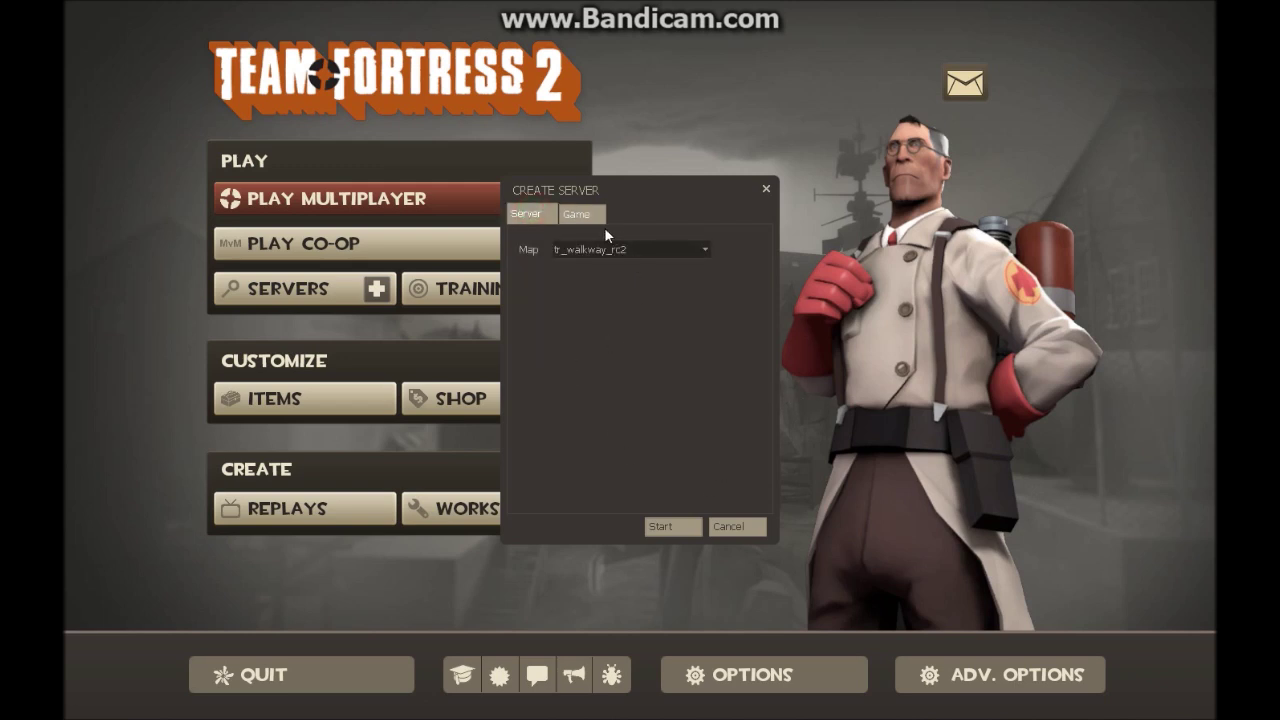
click(668, 528)
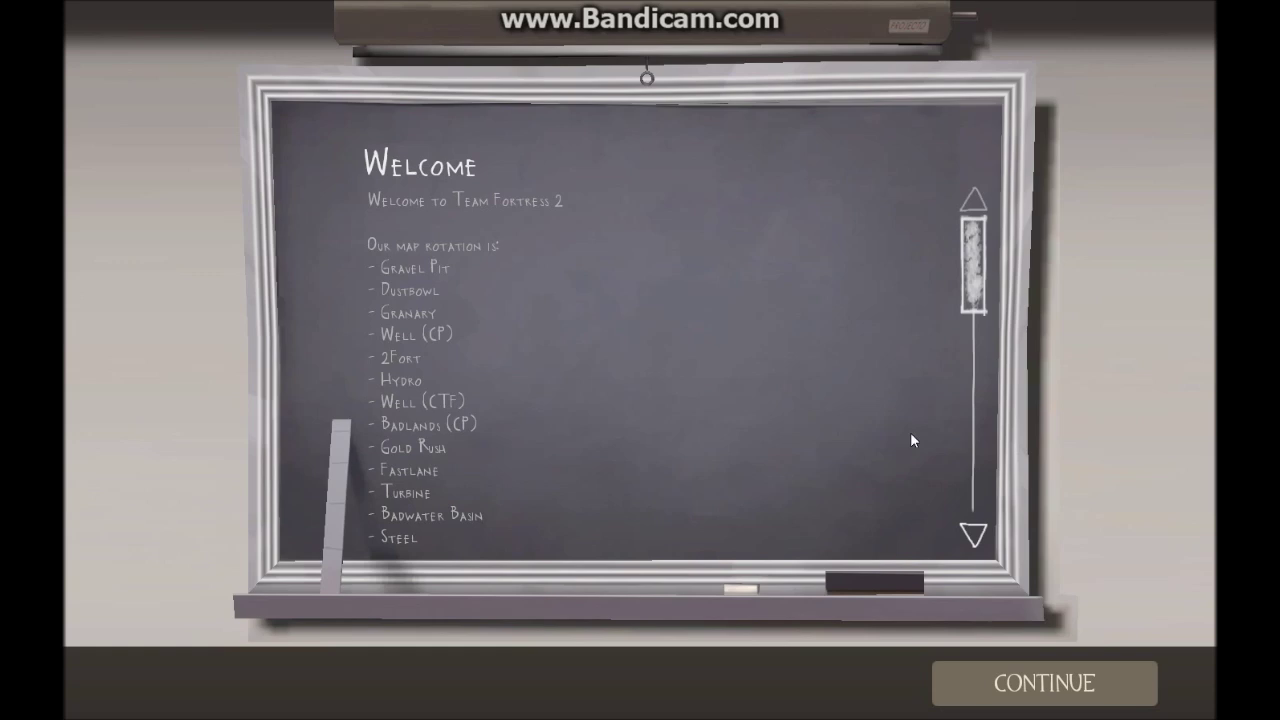
Step: Dismiss the welcome and map info screens, then join the RED team from team selection
click(1090, 682)
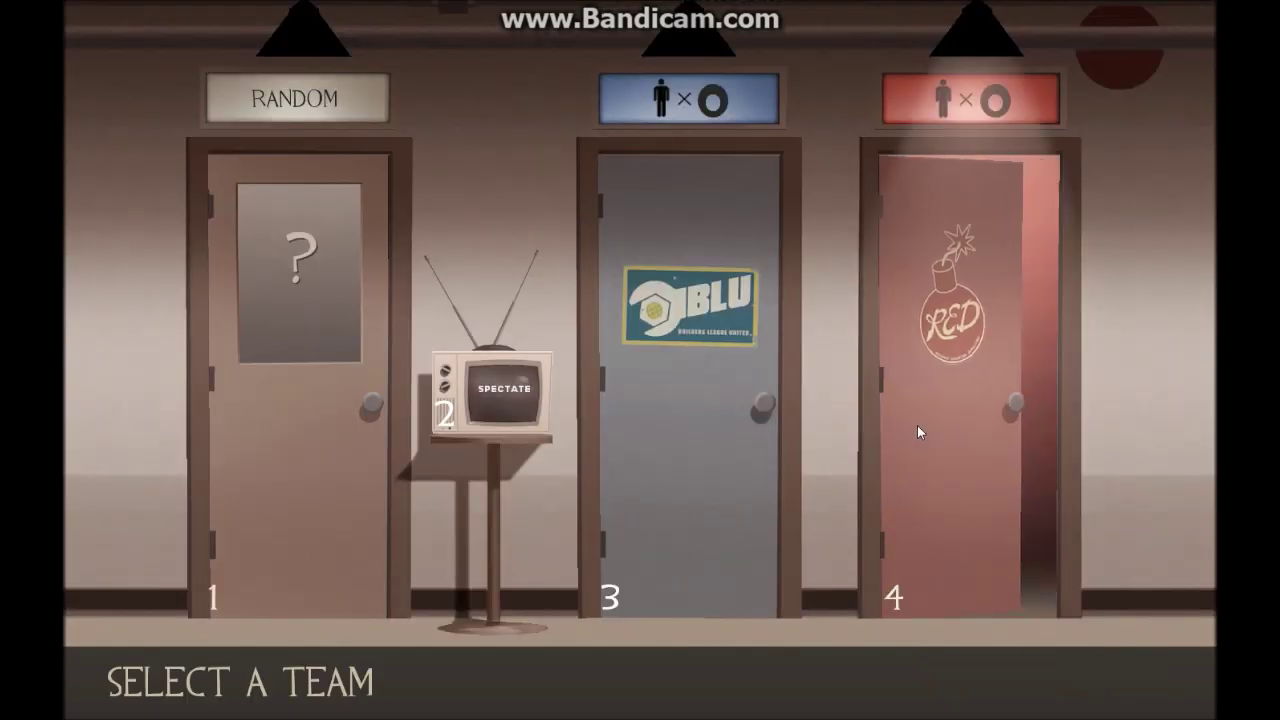
key(Escape)
key(period)
key(Escape)
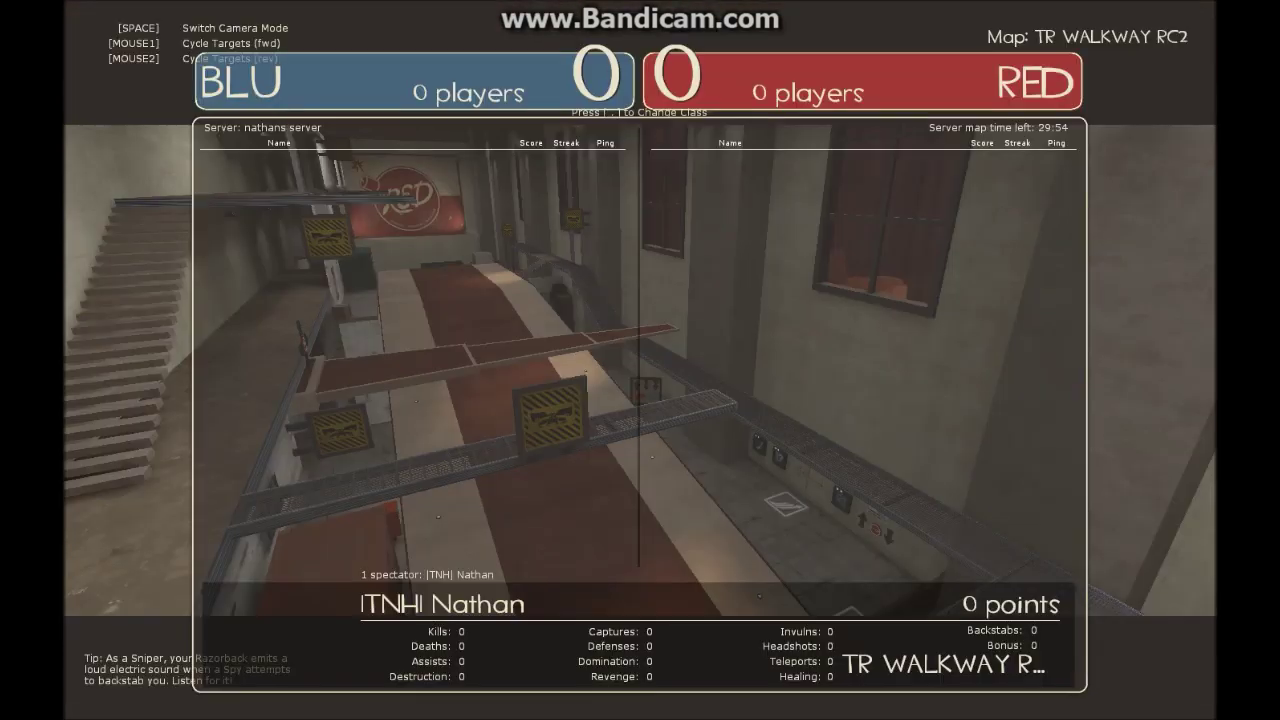
key(period)
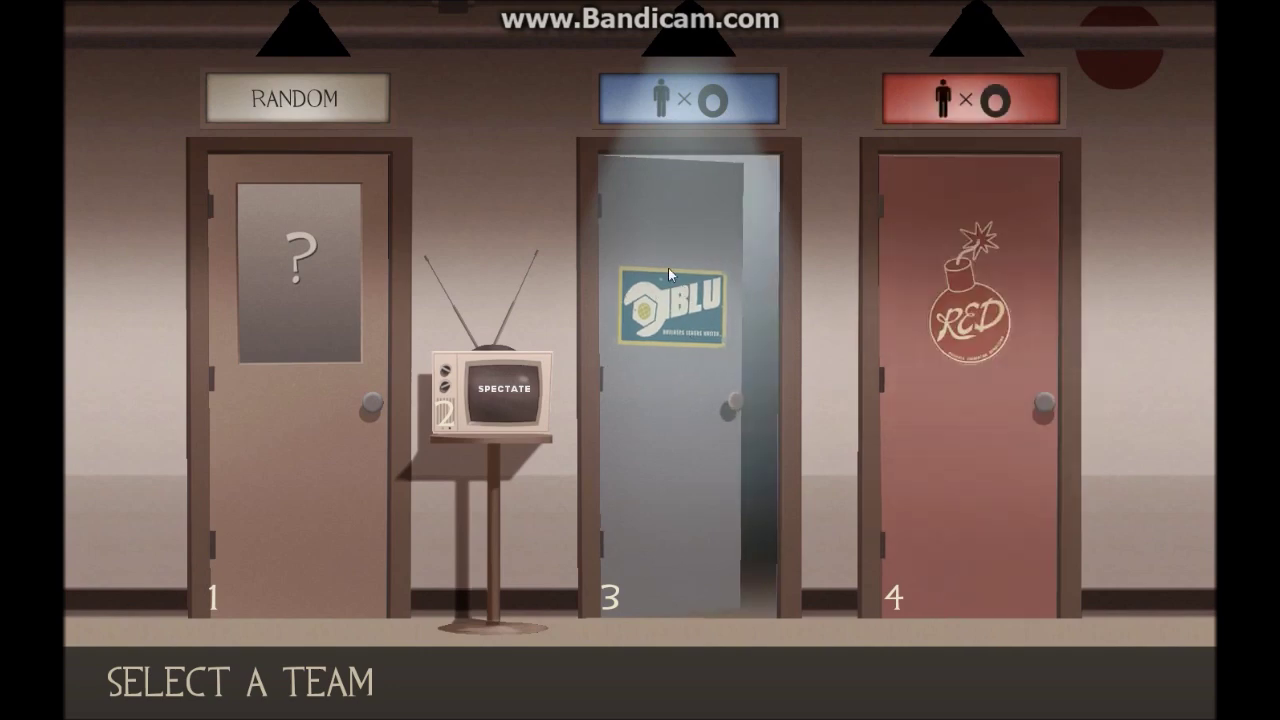
click(965, 320)
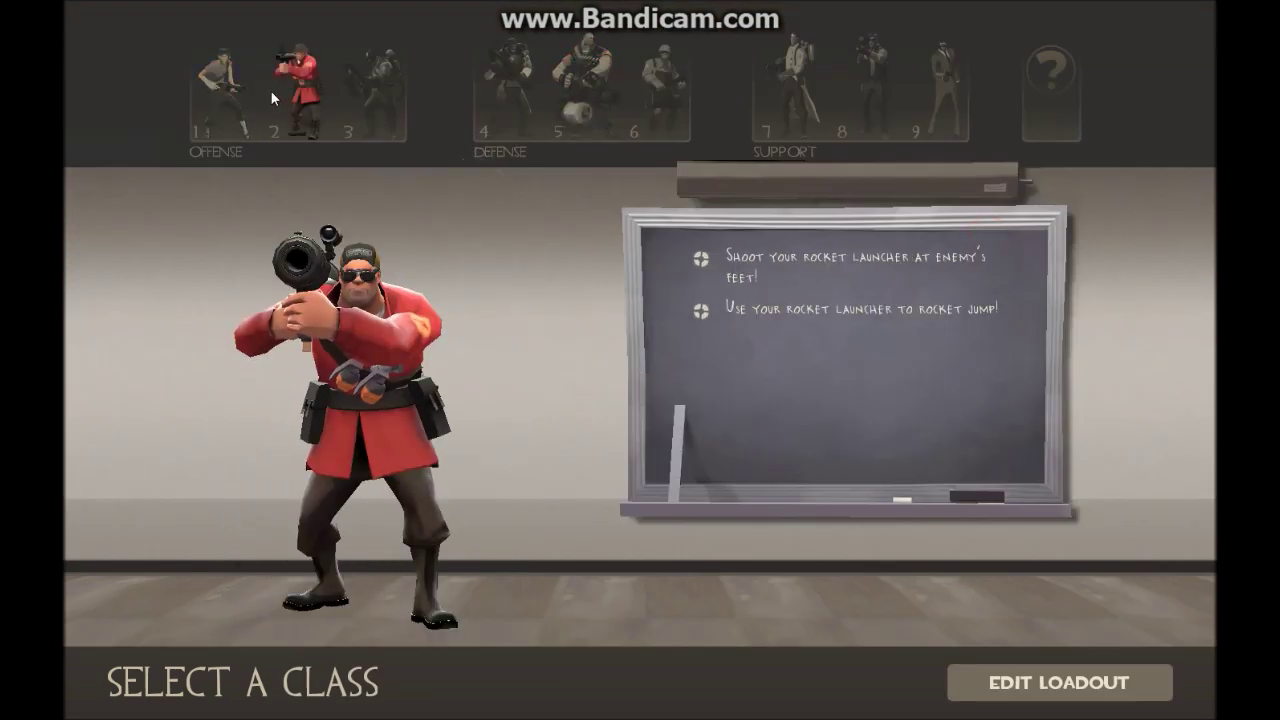
Step: Spawn as Soldier, cycle between shovel and rocket launcher, and check the scoreboard
click(292, 104)
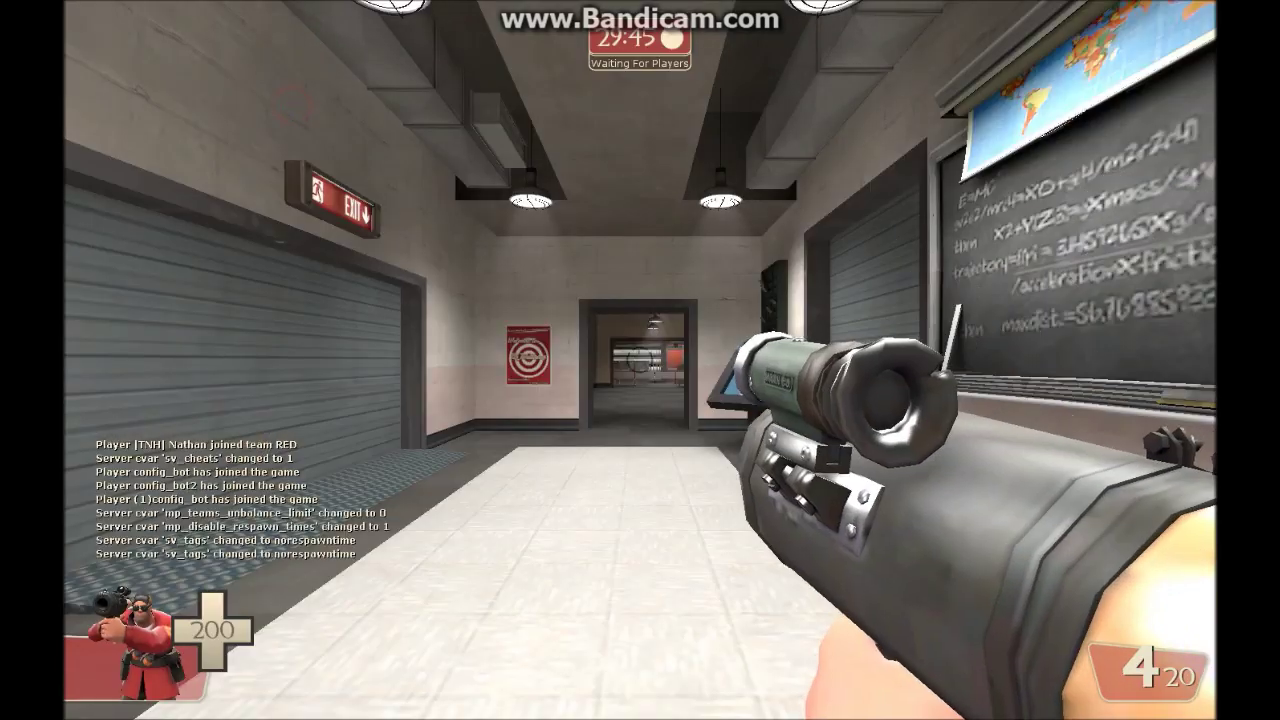
key(3)
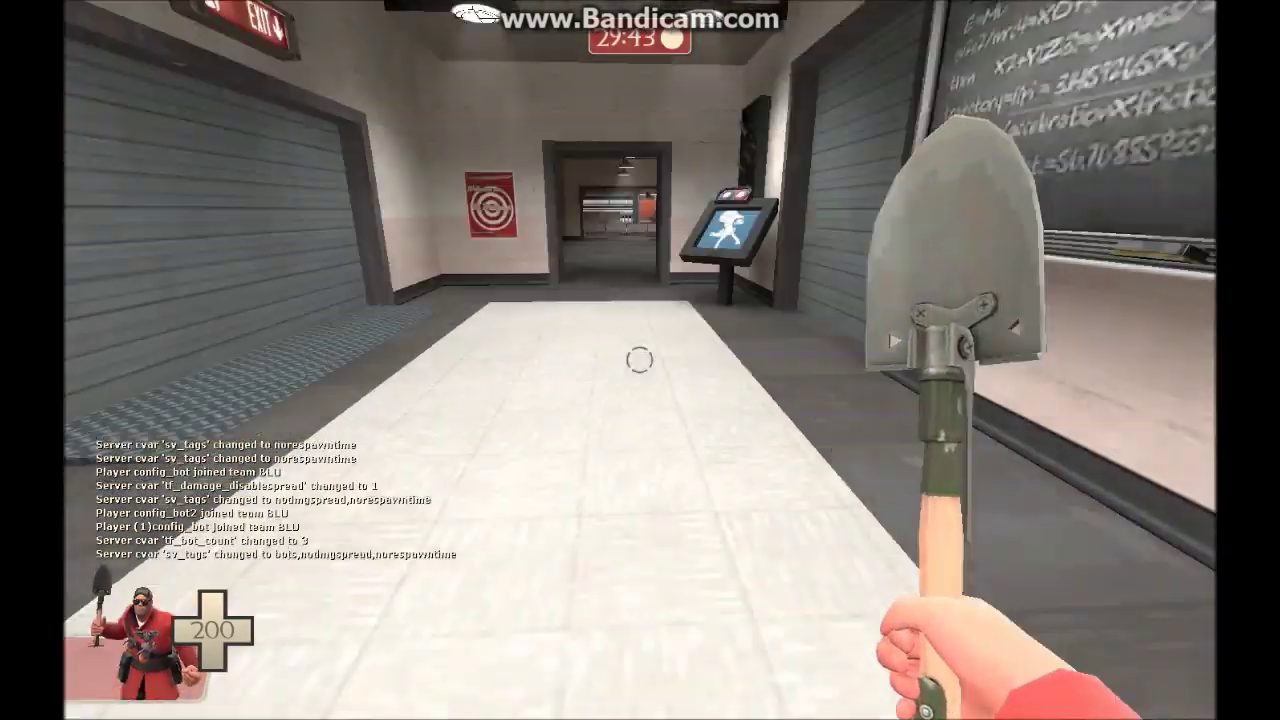
key(1)
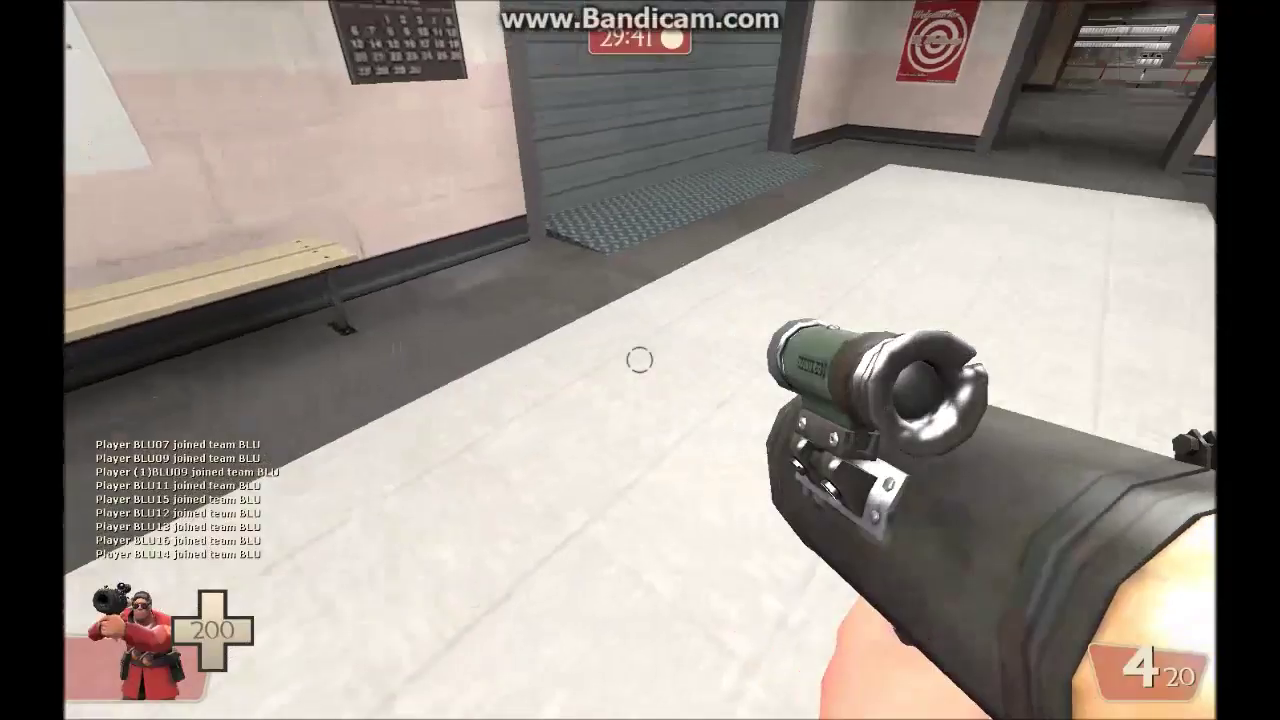
key(Tab)
Step: Fire at a BLU bot, then walk through the corridor and spawn room onto the metal walkway
key(w)
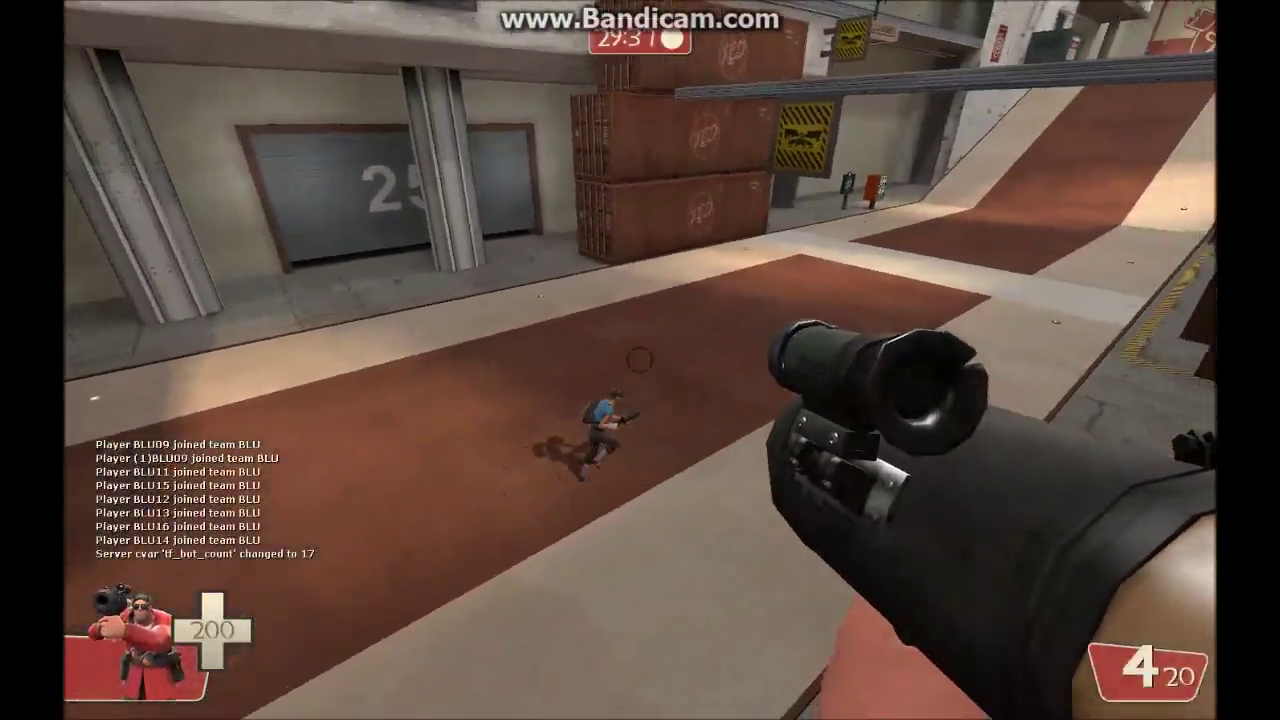
click(640, 360)
key(w)
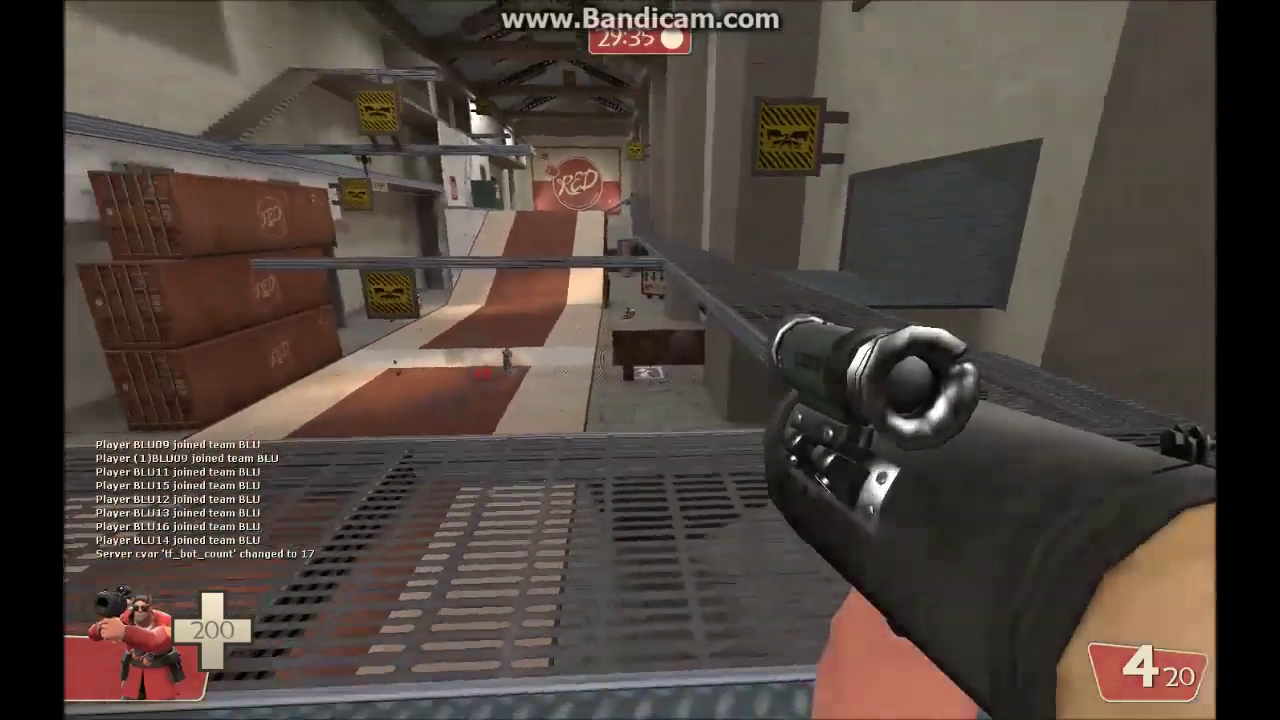
key(w)
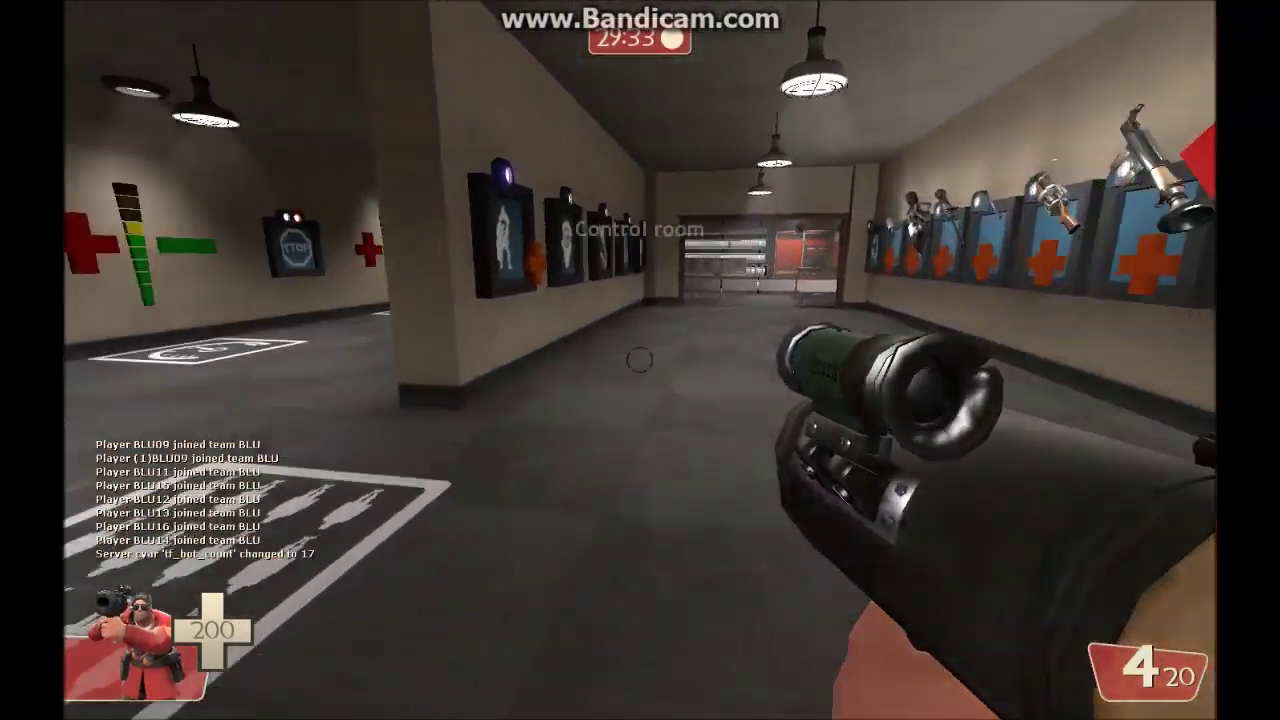
key(w)
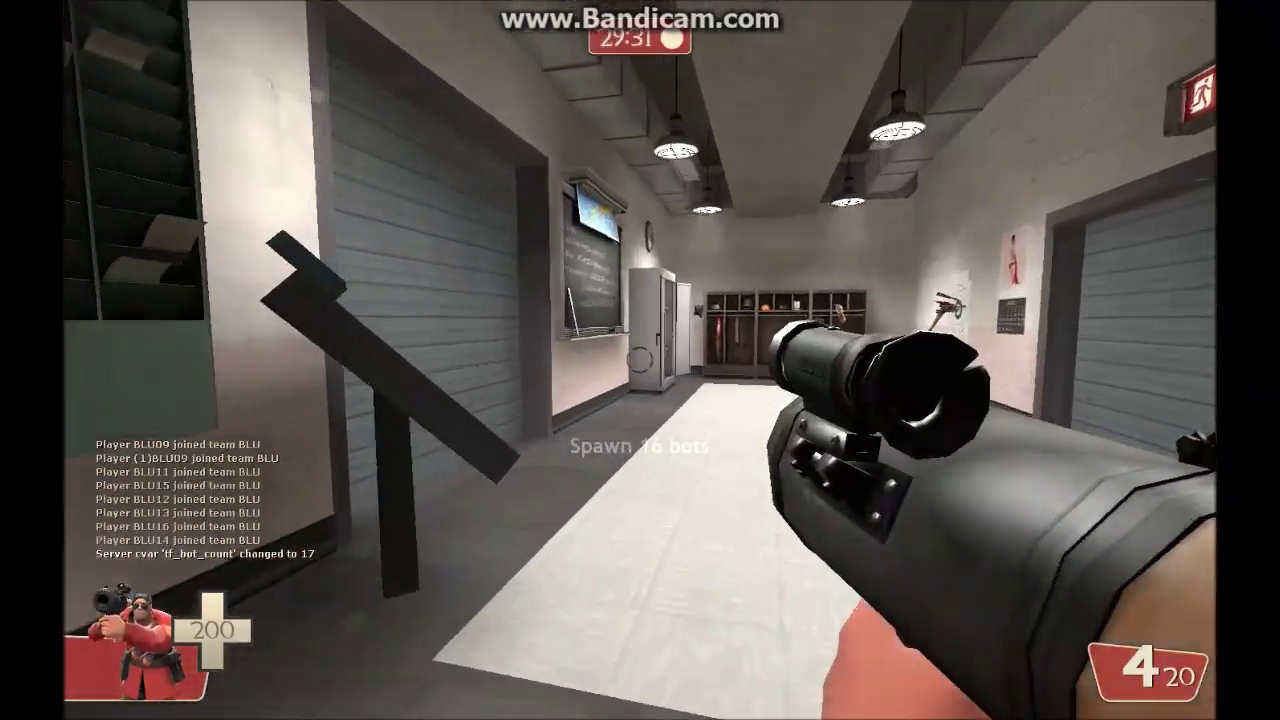
key(w)
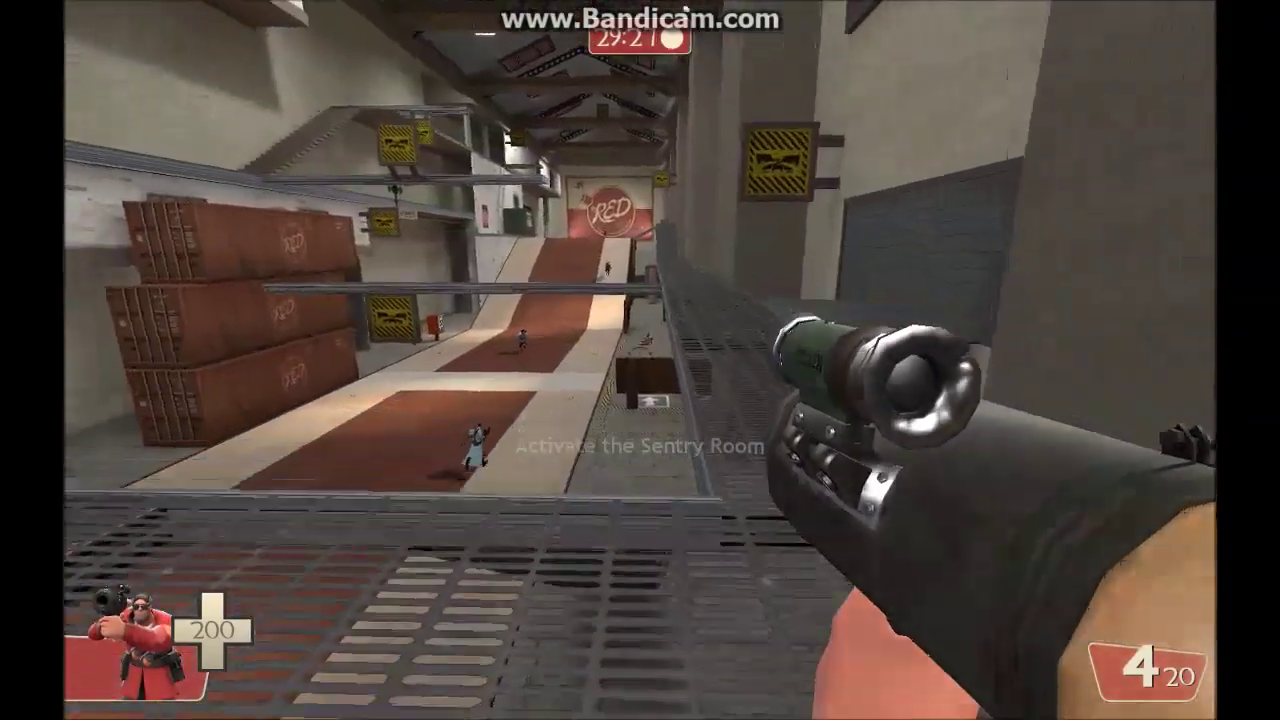
Step: Rocket-jump down over the ramp area, reload, and rocket-jump back up the ramp
click(640, 360)
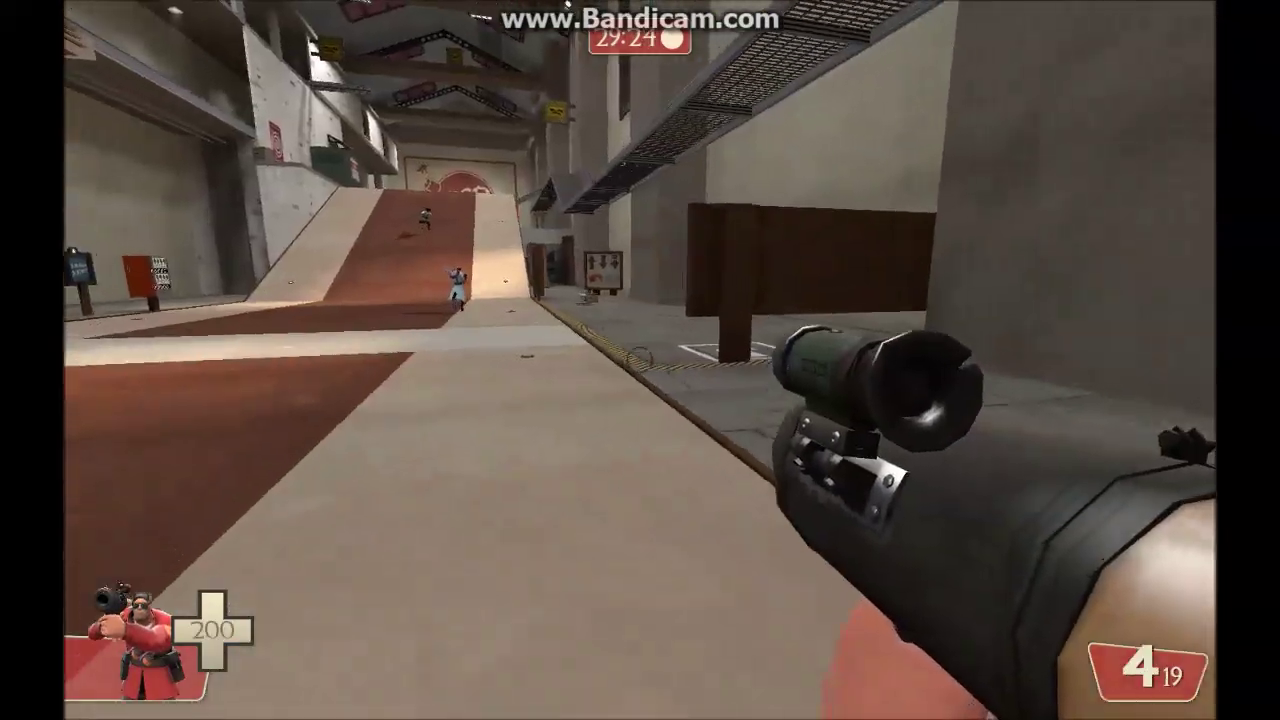
click(640, 360)
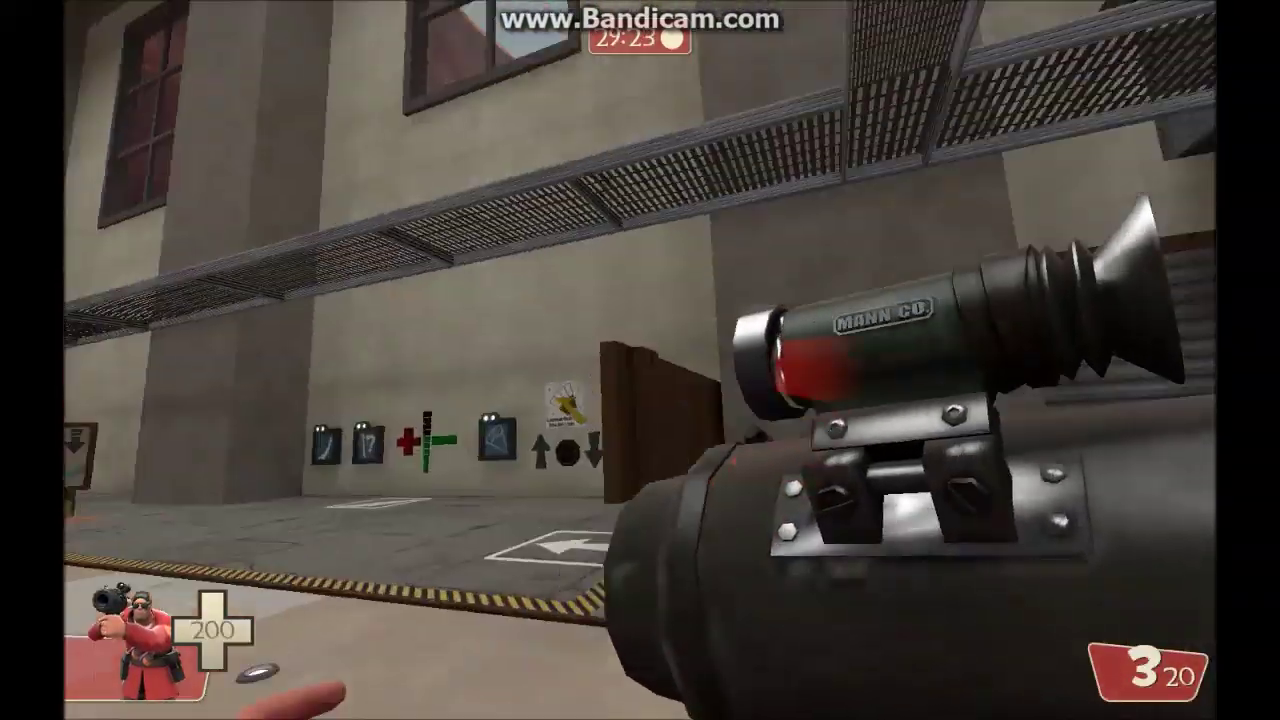
key(r)
click(640, 360)
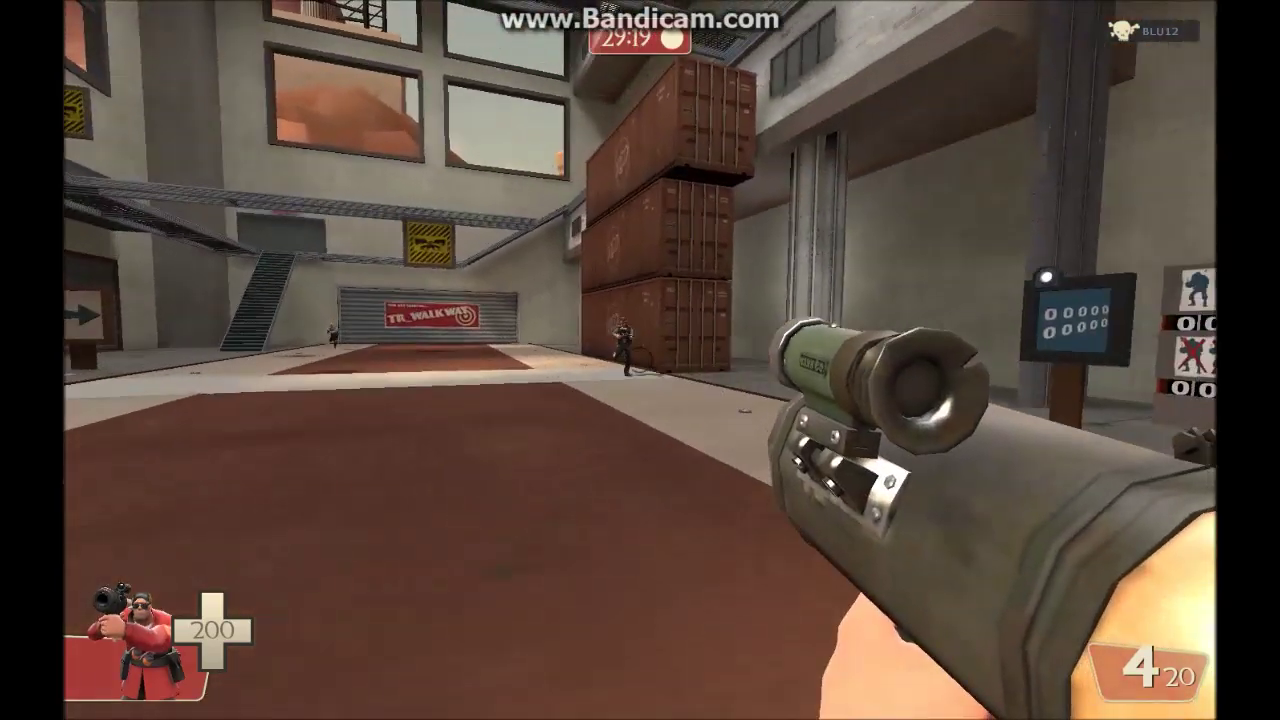
Step: Fire rockets at BLU bots by the stairs, downrange, and down the long corridor
click(640, 360)
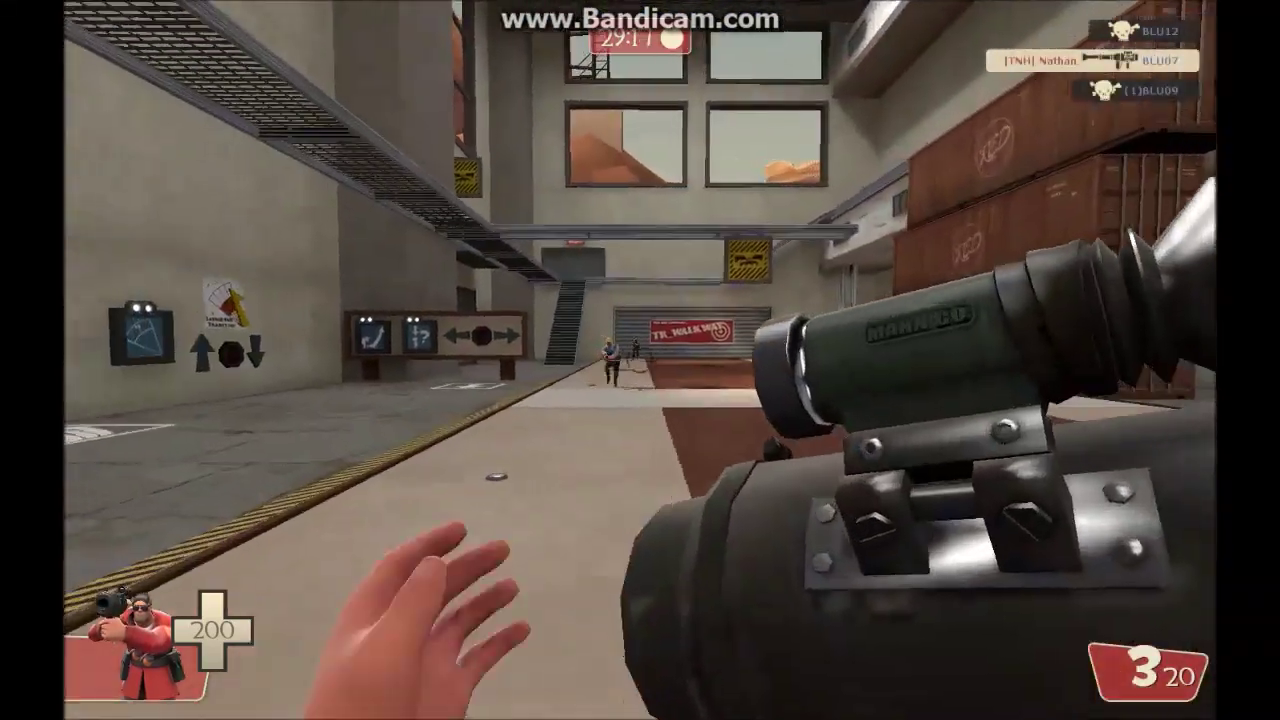
click(640, 360)
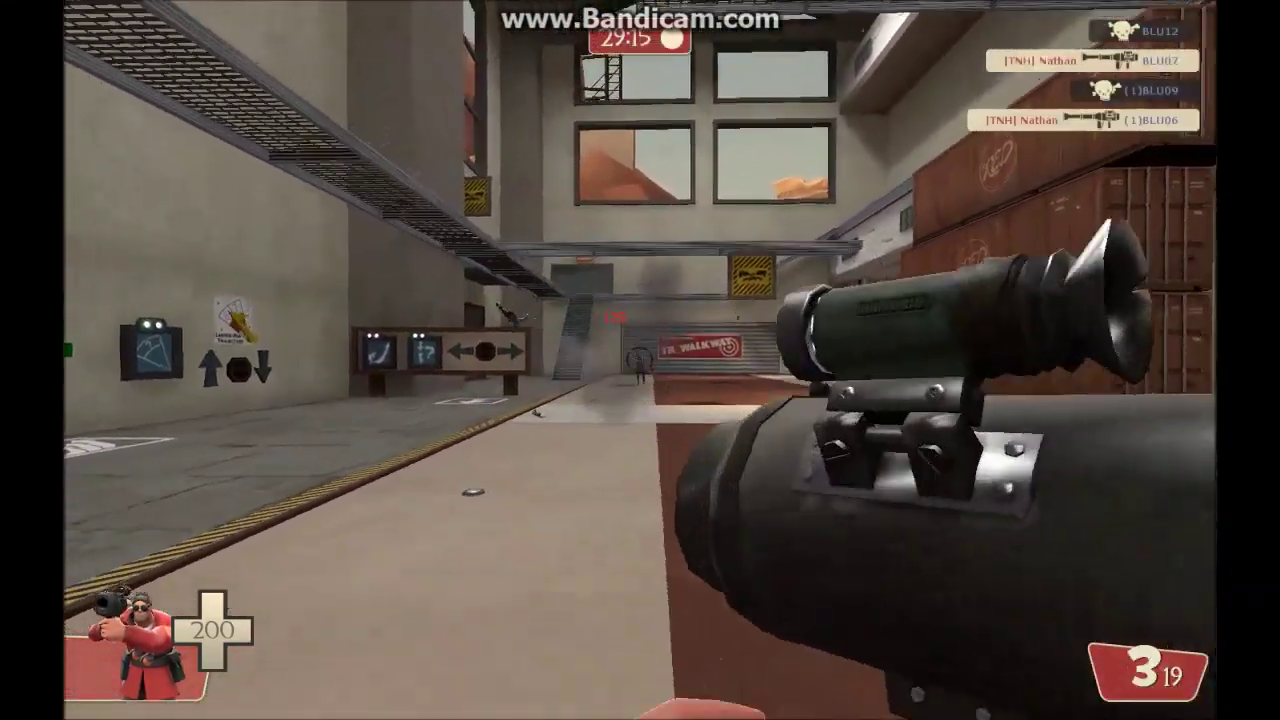
click(640, 360)
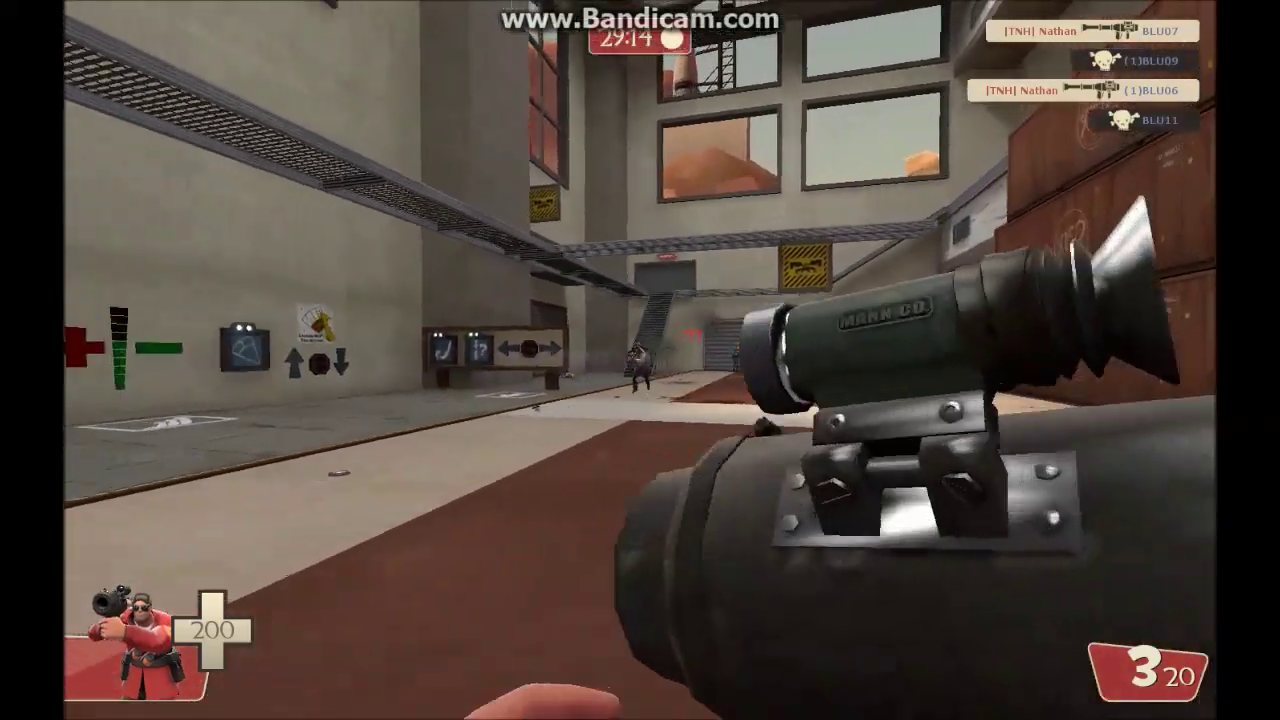
click(640, 360)
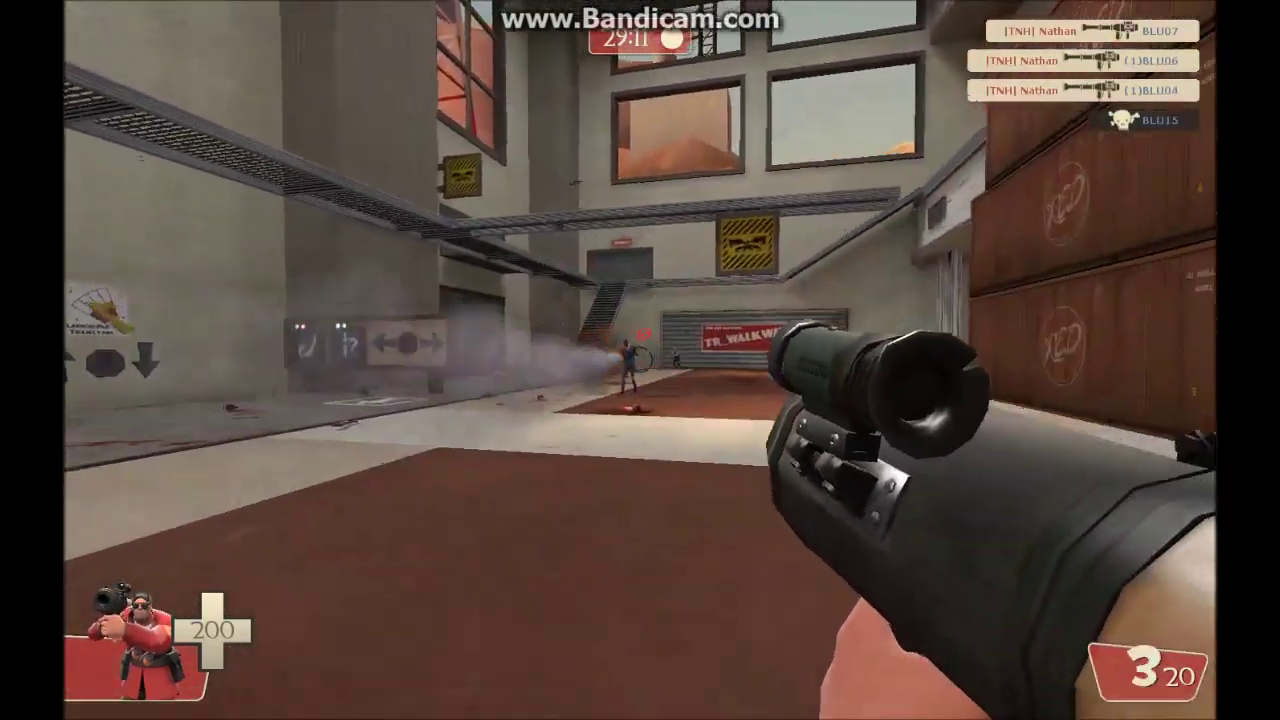
click(640, 360)
click(640, 360)
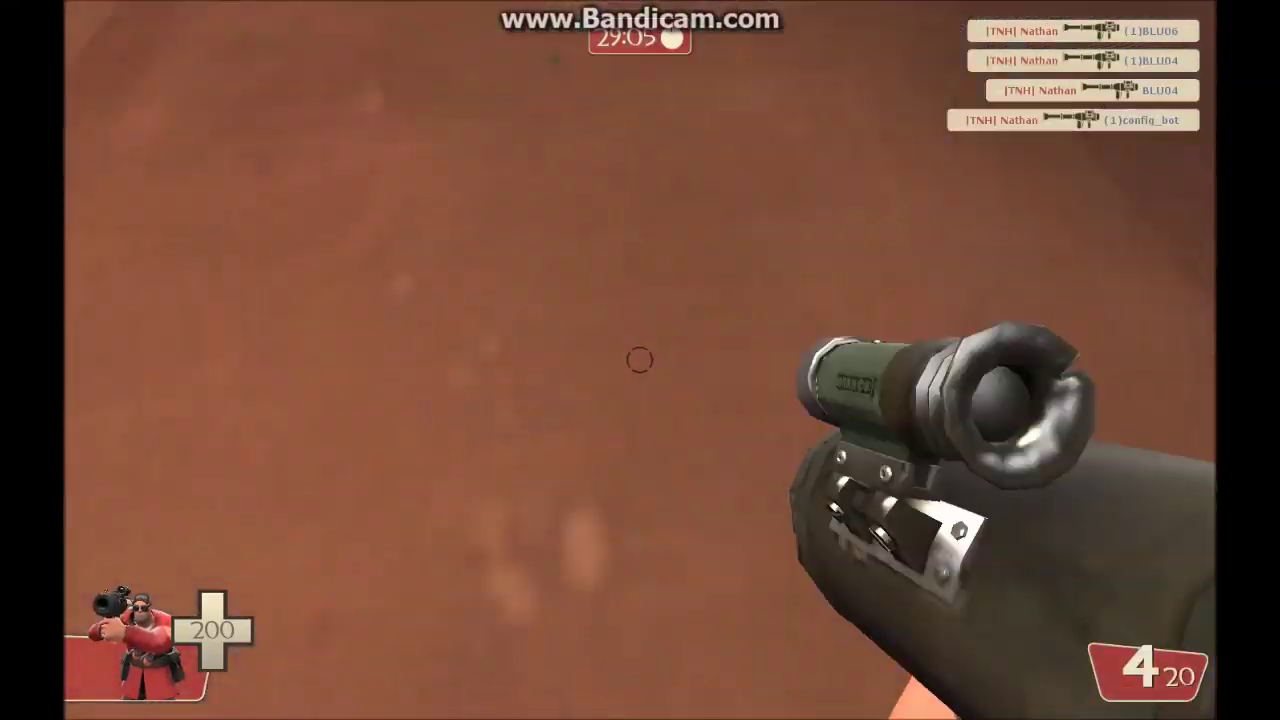
click(640, 360)
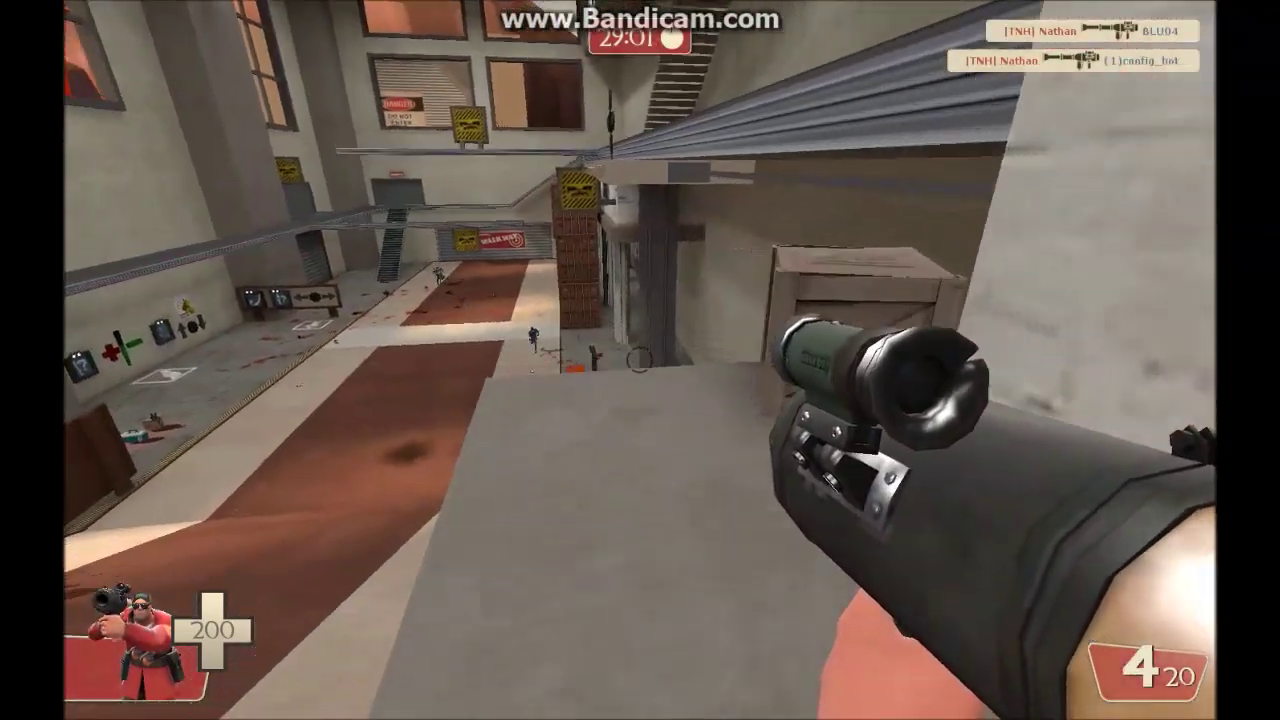
click(640, 360)
Step: Fight the Spy with the shovel, rocket another BLU bot, and advance toward the walkway sign
key(3)
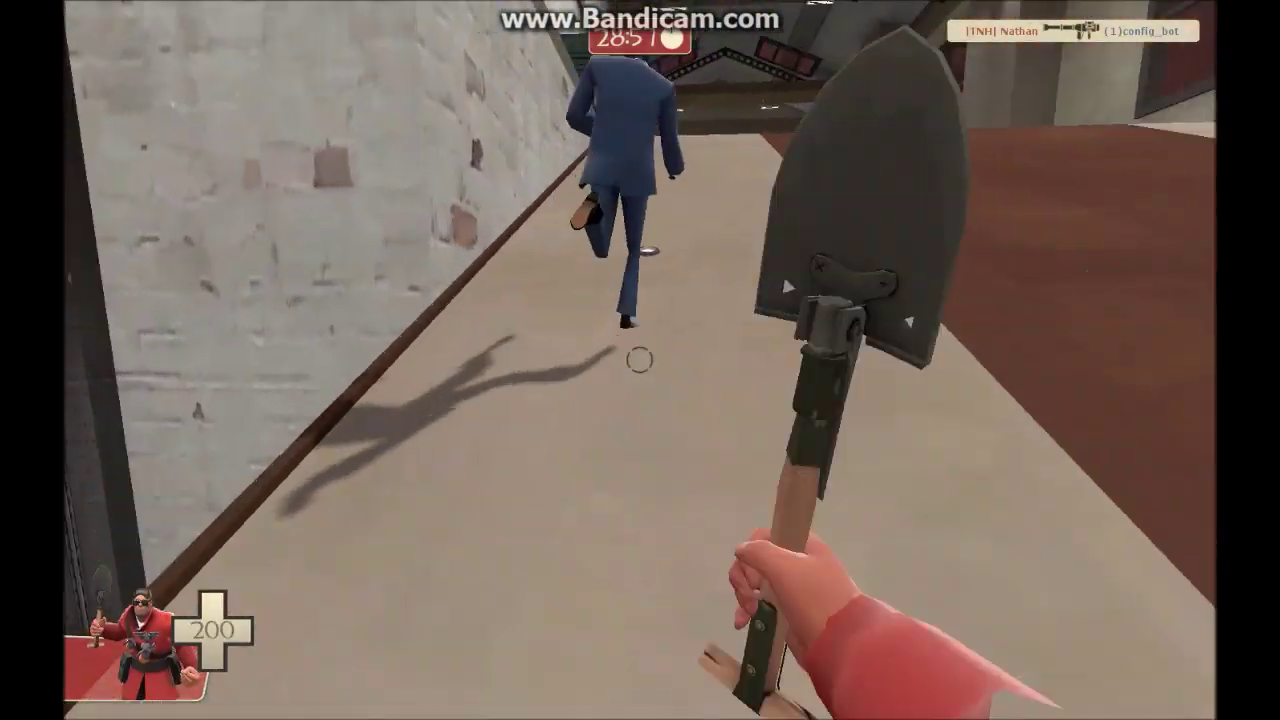
key(1)
click(640, 360)
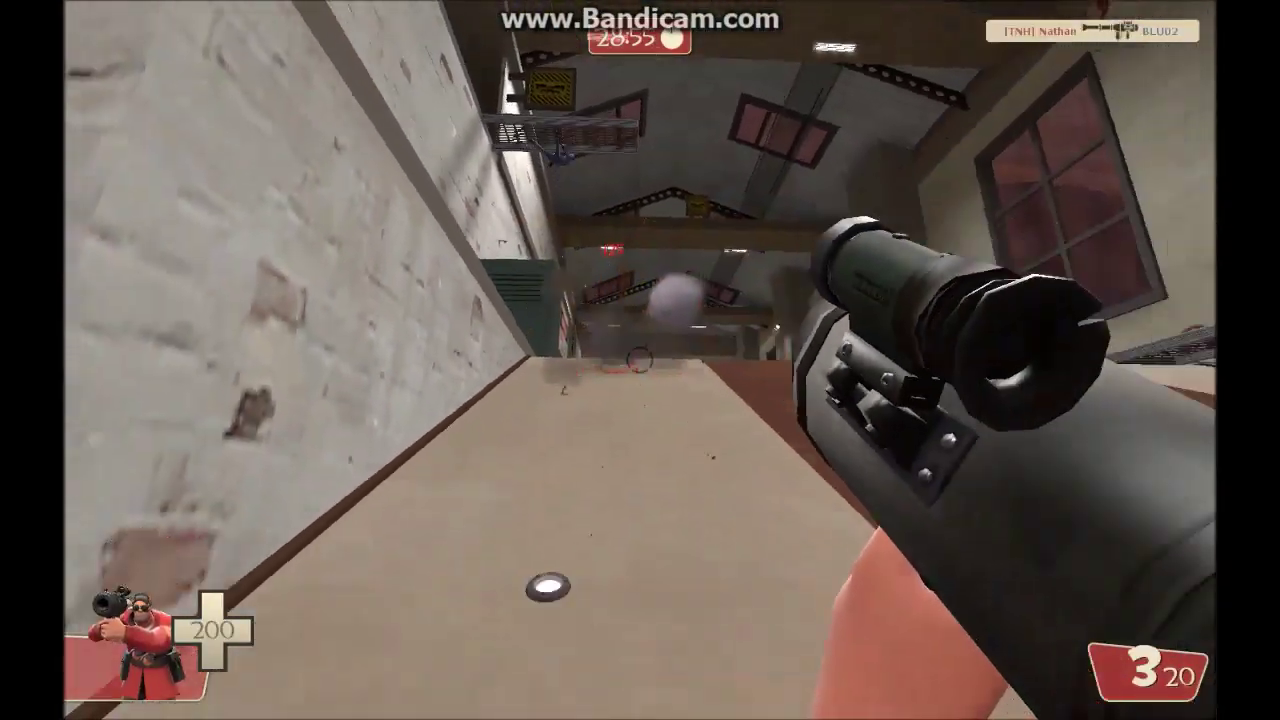
key(w)
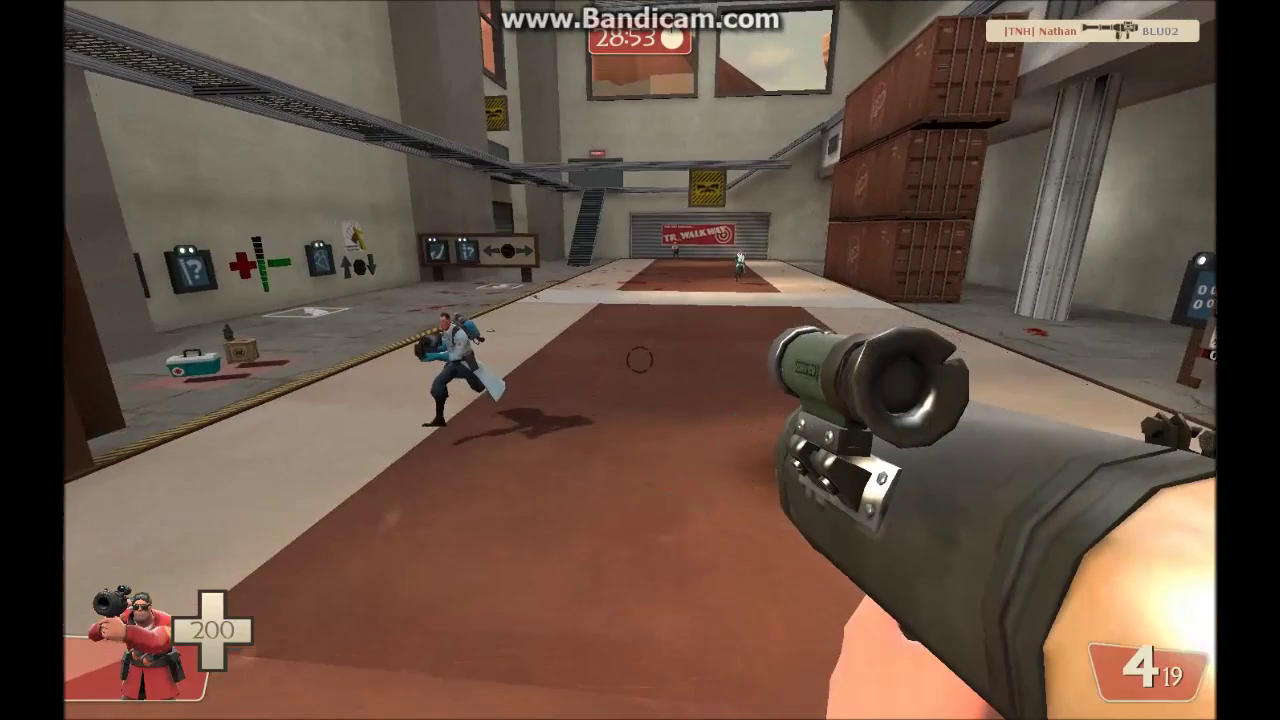
key(w)
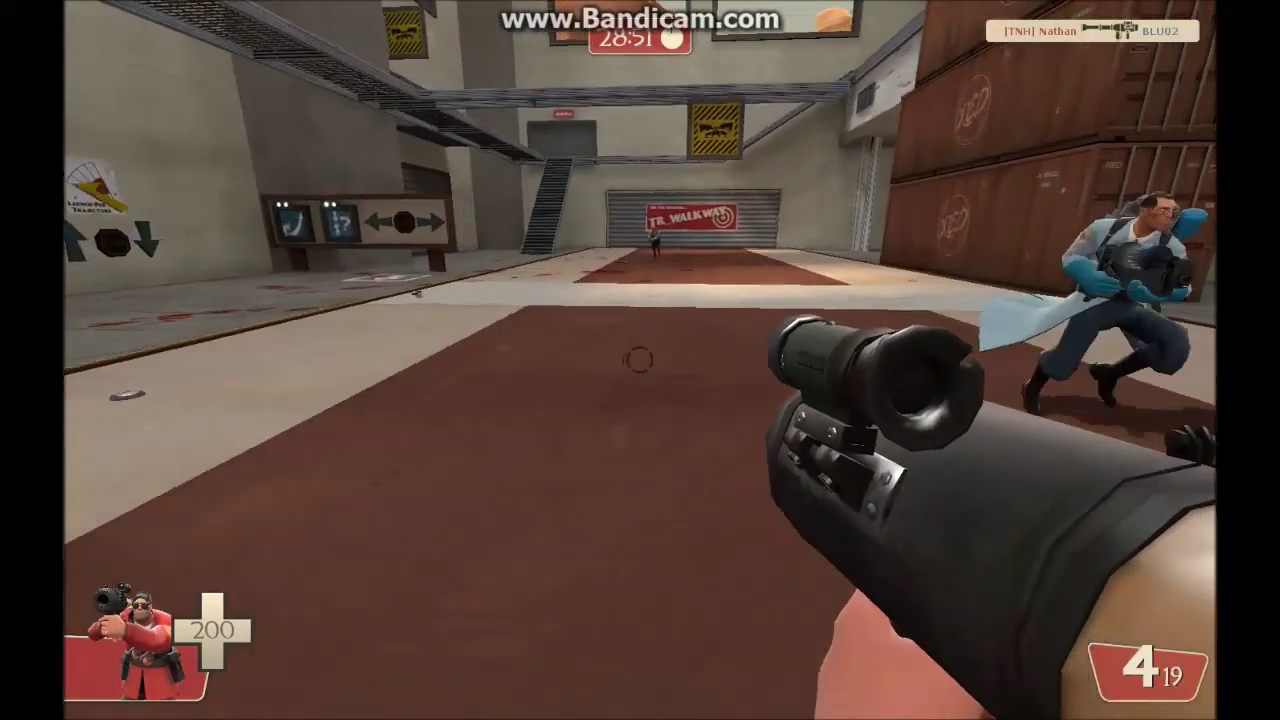
key(w)
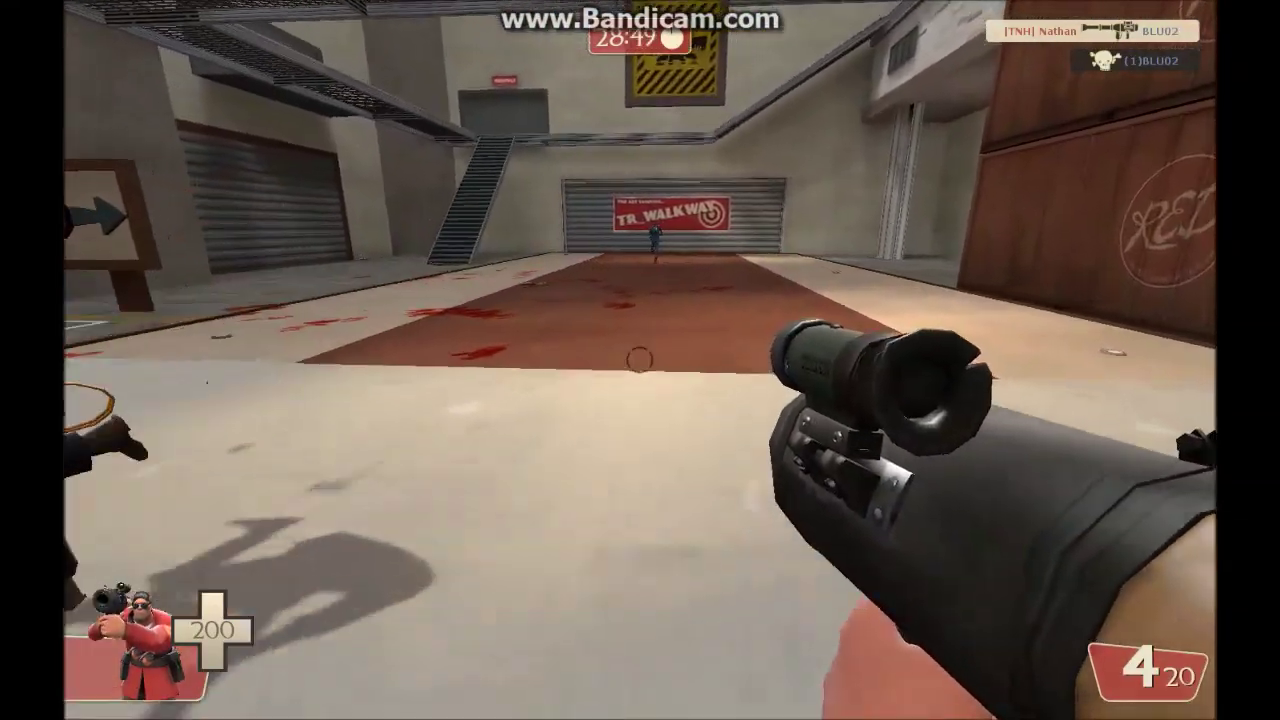